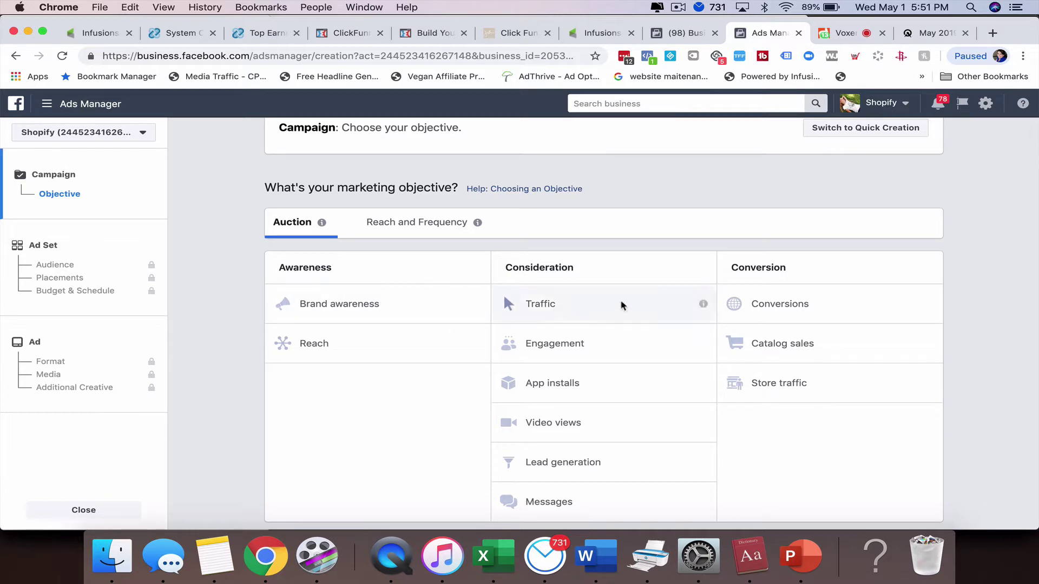
# - Pick Traffic under Consideration as the campaign objective and scroll to the campaign details
pyautogui.click(547, 313)
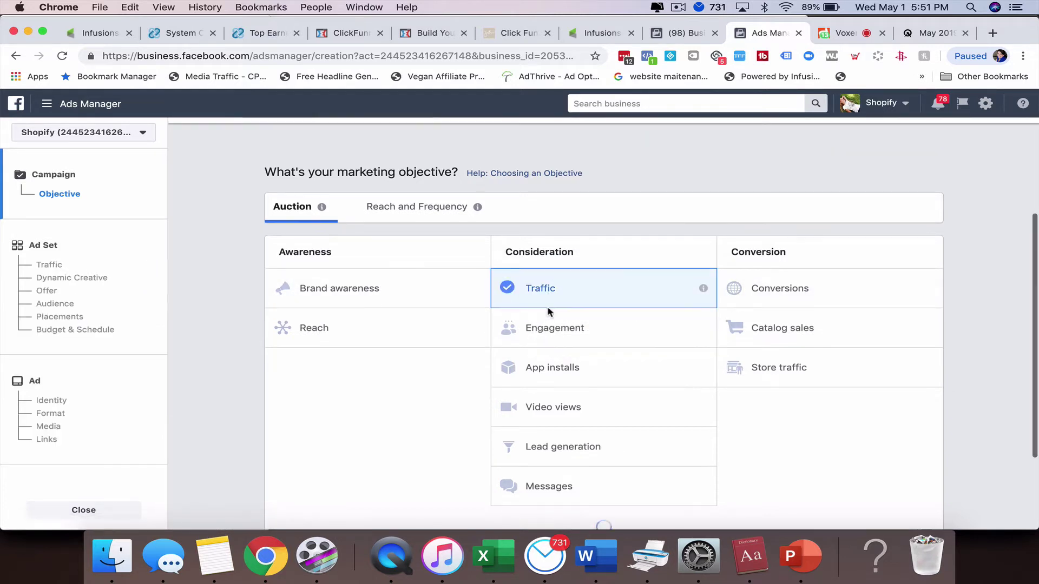
pyautogui.scroll(-3, 393, 452)
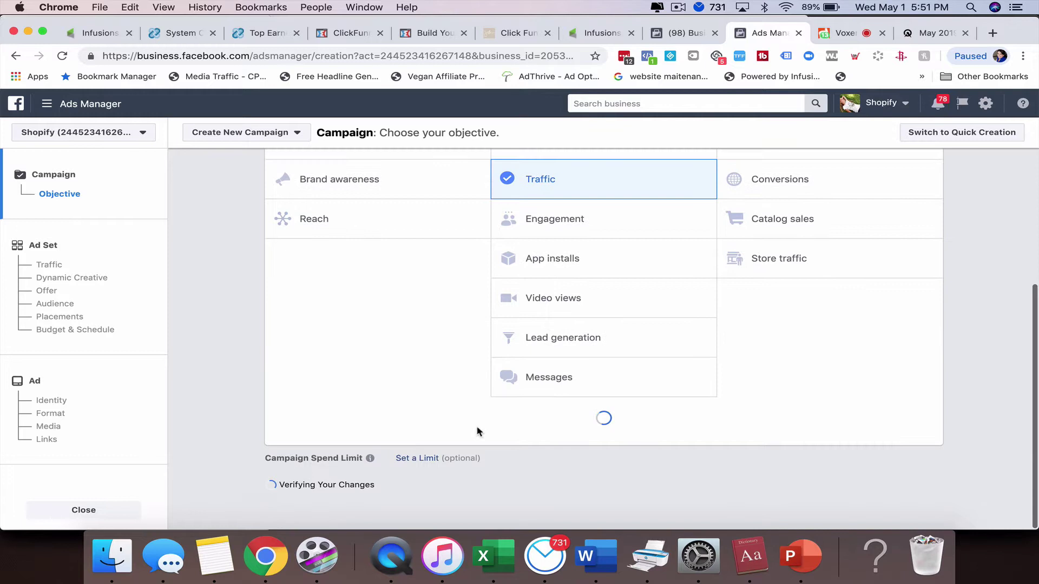
pyautogui.scroll(-5, 478, 430)
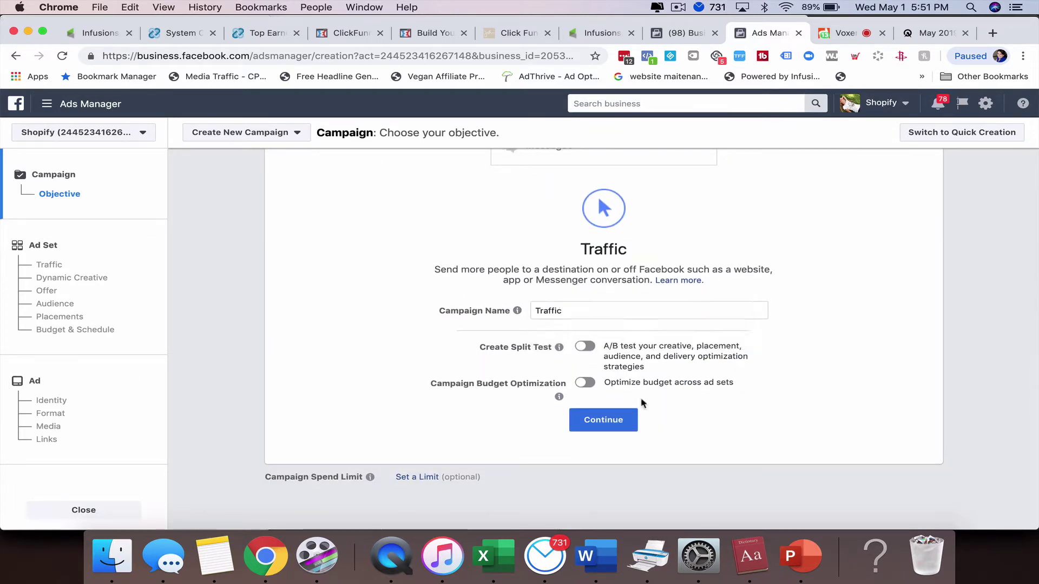
# - Switch on the Create Split Test toggle below the Campaign Name field
pyautogui.moveTo(504, 392)
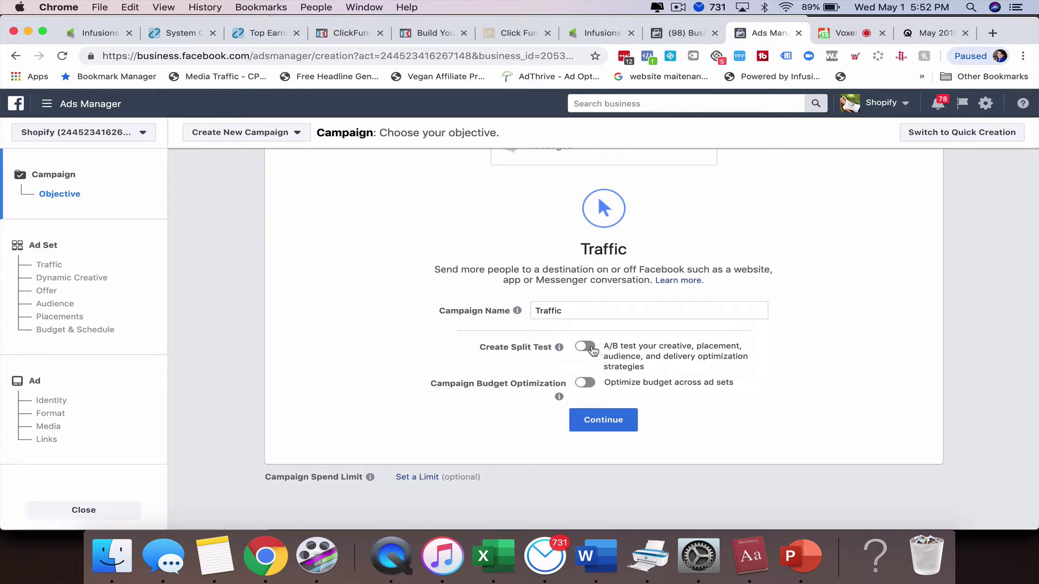
pyautogui.click(585, 346)
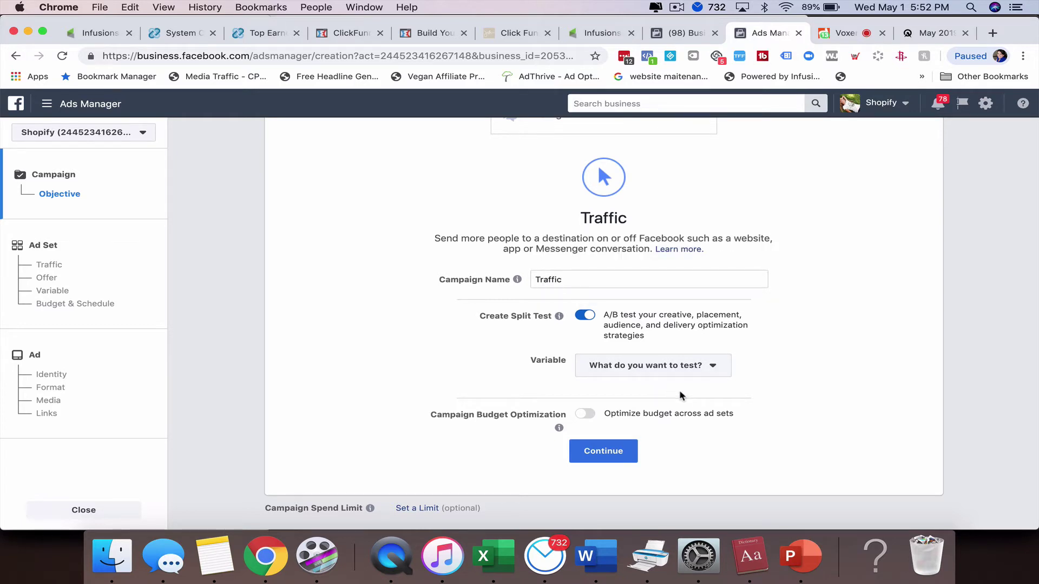
# - Choose Delivery Optimization as the test variable and continue to ad set creation
pyautogui.click(720, 374)
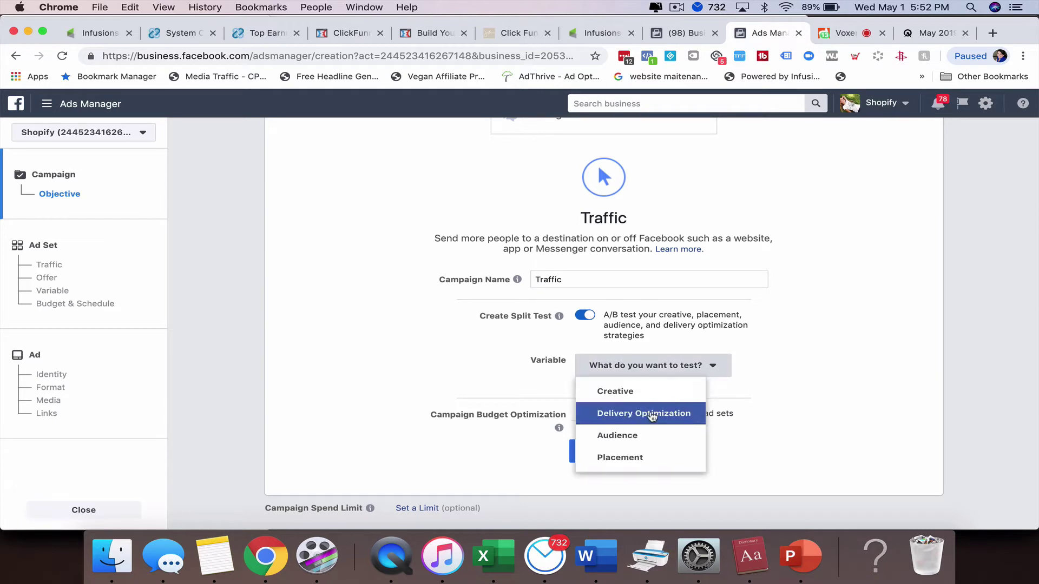
pyautogui.click(617, 417)
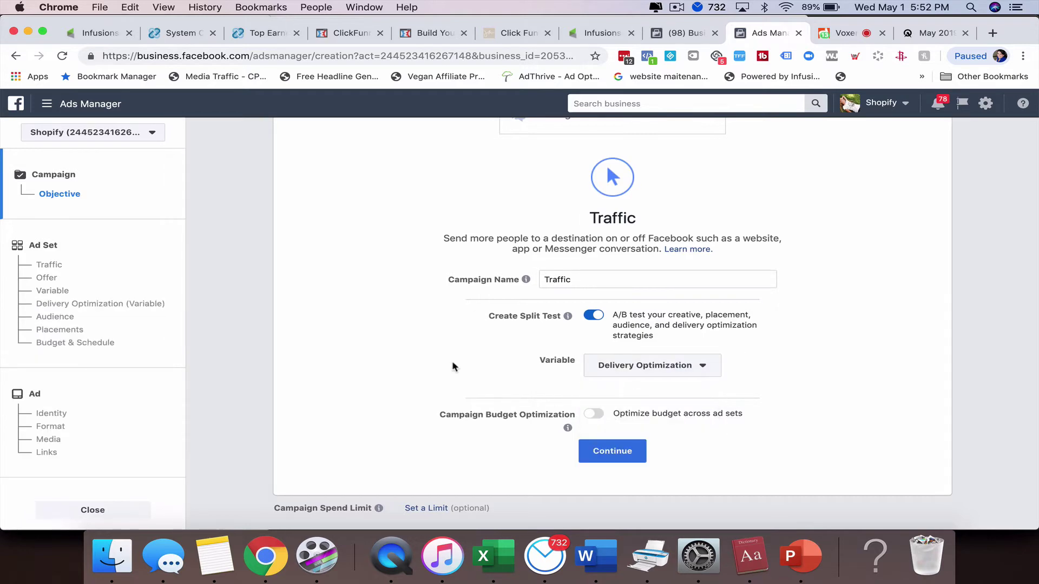
pyautogui.click(613, 453)
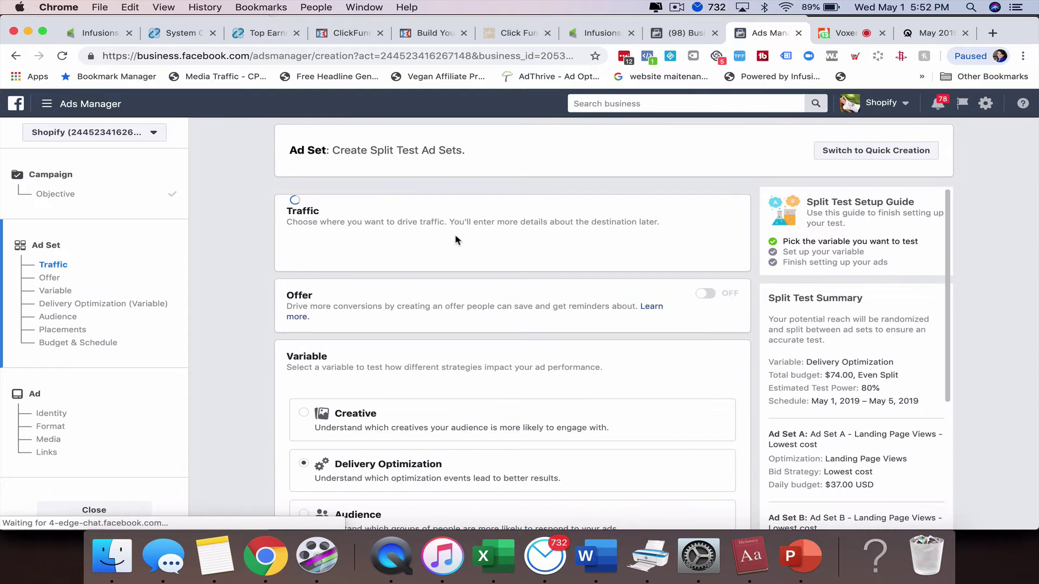
# - Scroll down to the Delivery Optimization (Variable) section showing Ad Sets A and B
pyautogui.scroll(-1, 481, 326)
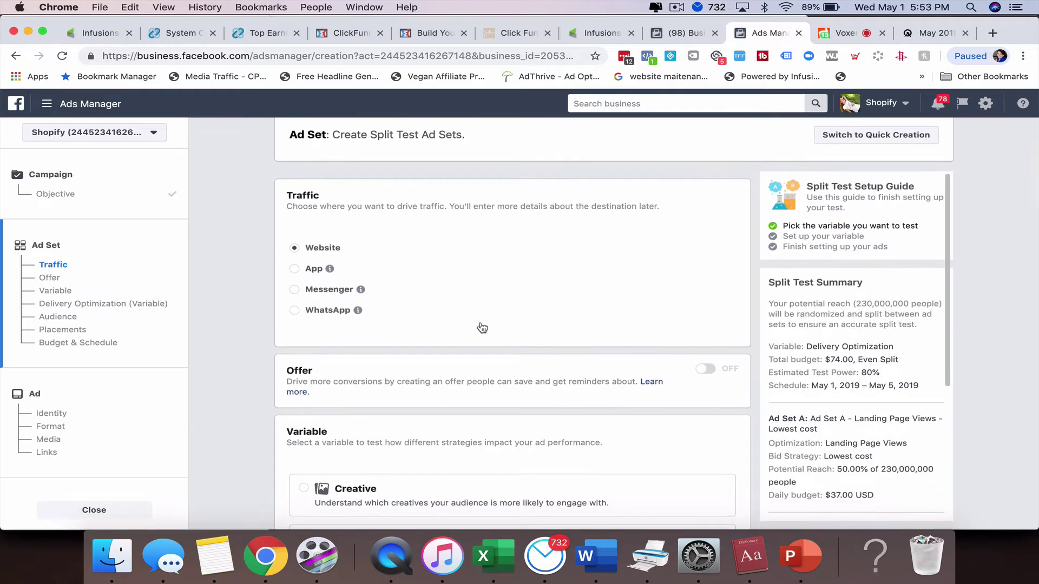
pyautogui.scroll(-3, 465, 270)
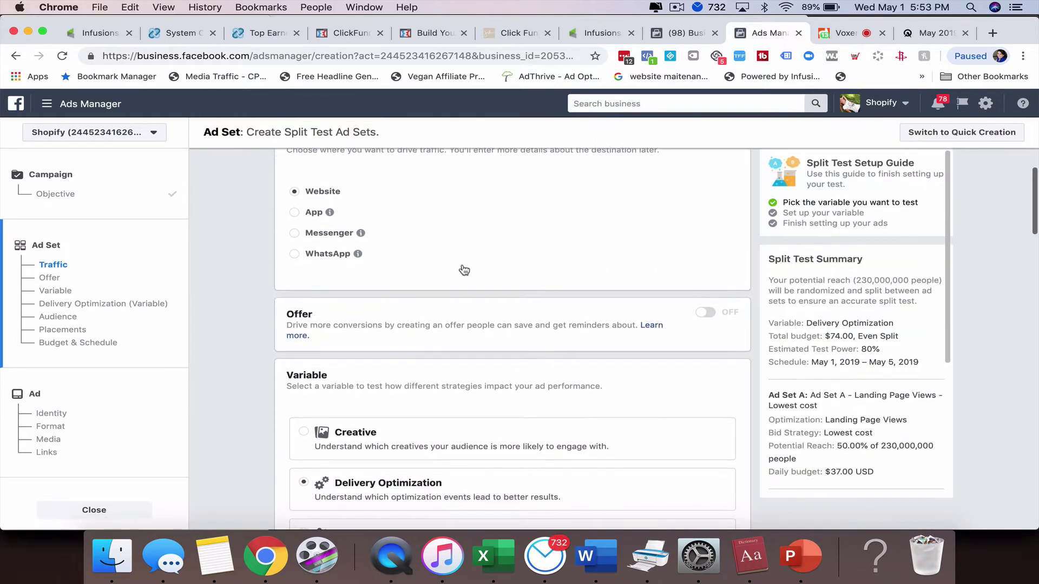
pyautogui.scroll(-2, 463, 291)
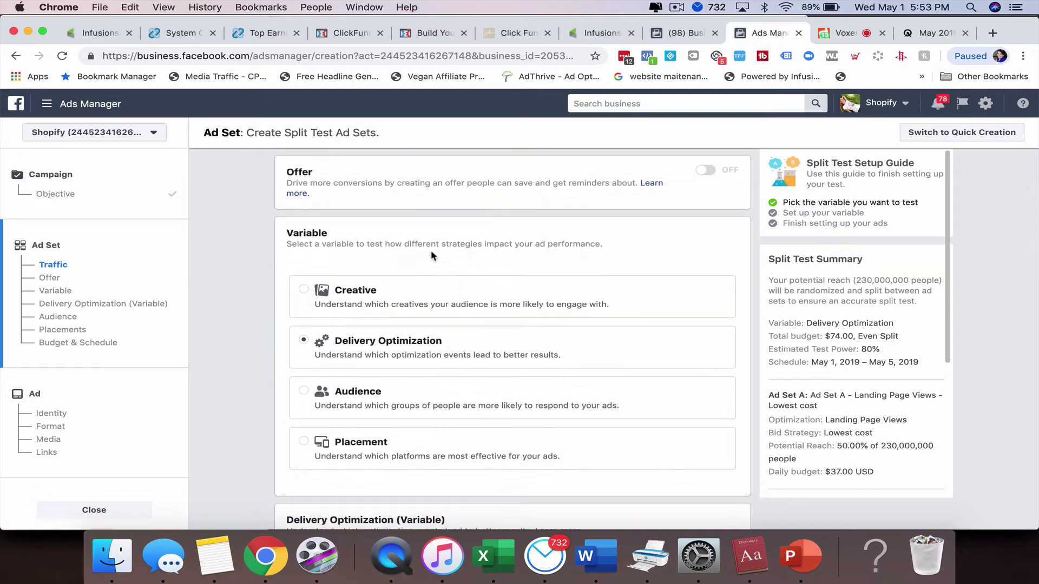
pyautogui.scroll(-1, 444, 308)
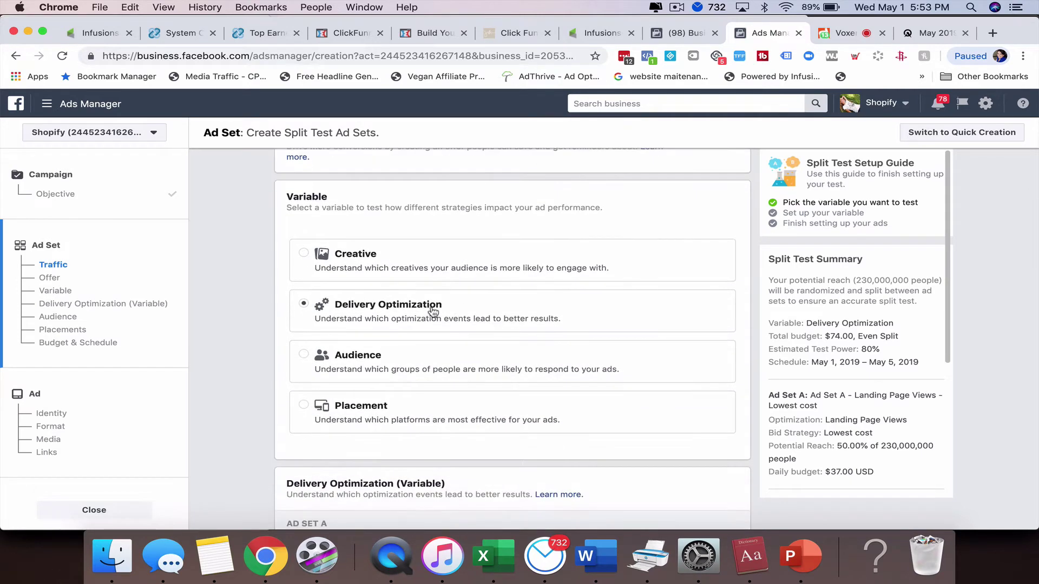
pyautogui.scroll(-6, 433, 311)
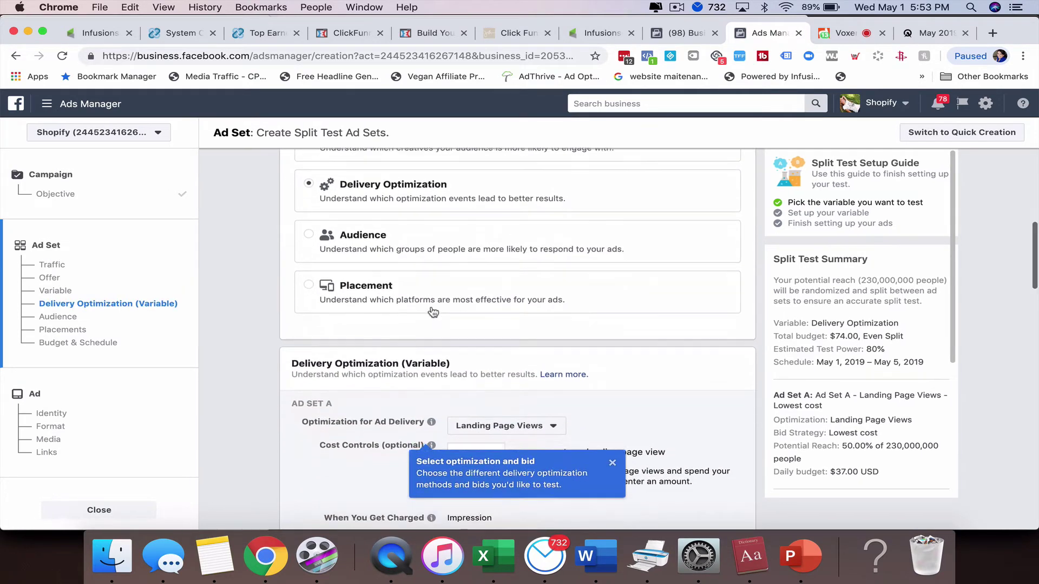
pyautogui.scroll(-1, 352, 437)
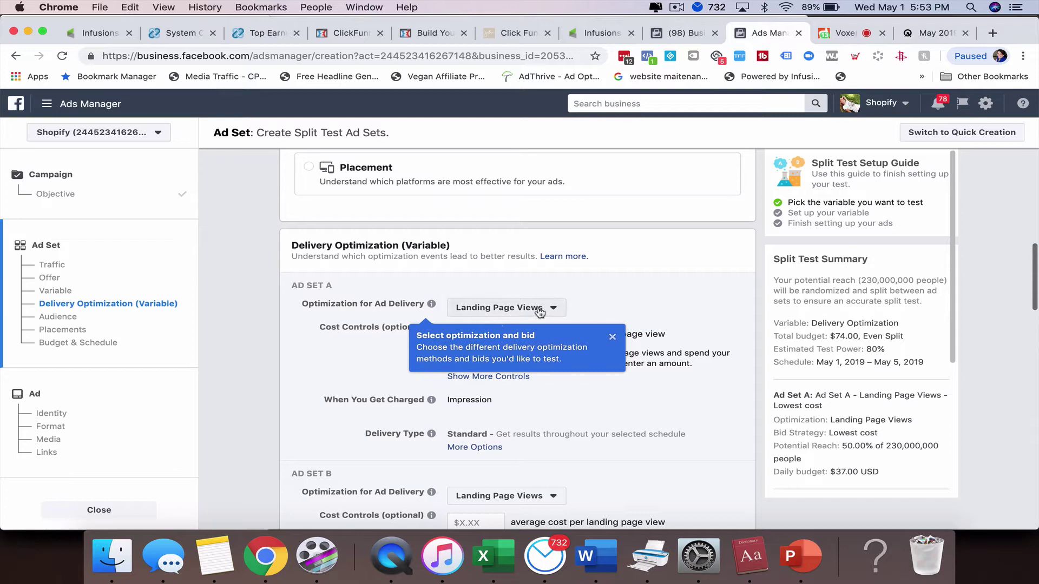
# - Change Ad Set B's ad delivery optimization from Landing Page Views to Link Clicks
pyautogui.scroll(-3, 540, 313)
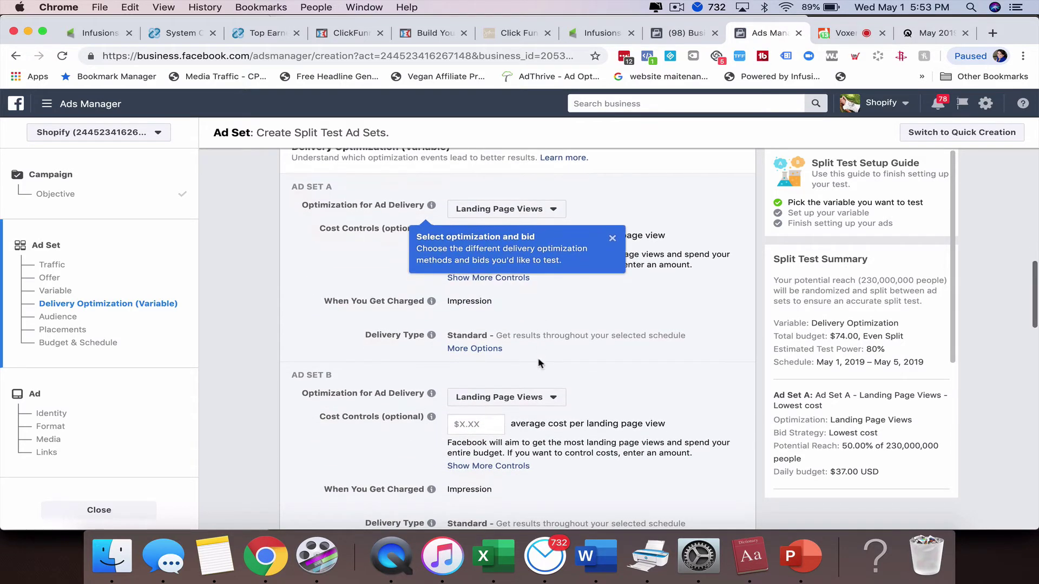
pyautogui.click(517, 402)
pyautogui.moveTo(520, 479)
pyautogui.scroll(-2, 542, 480)
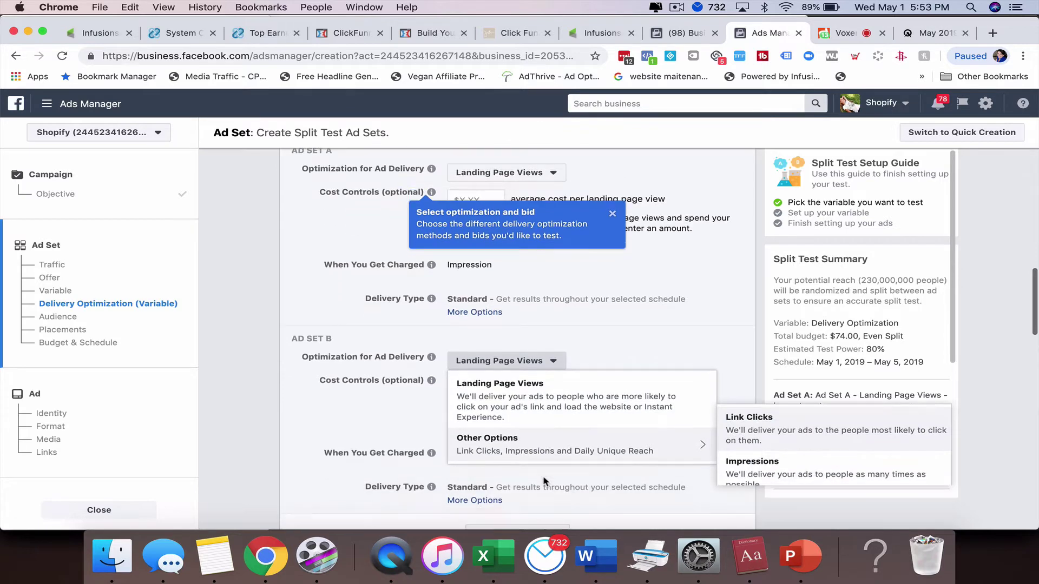
pyautogui.click(749, 427)
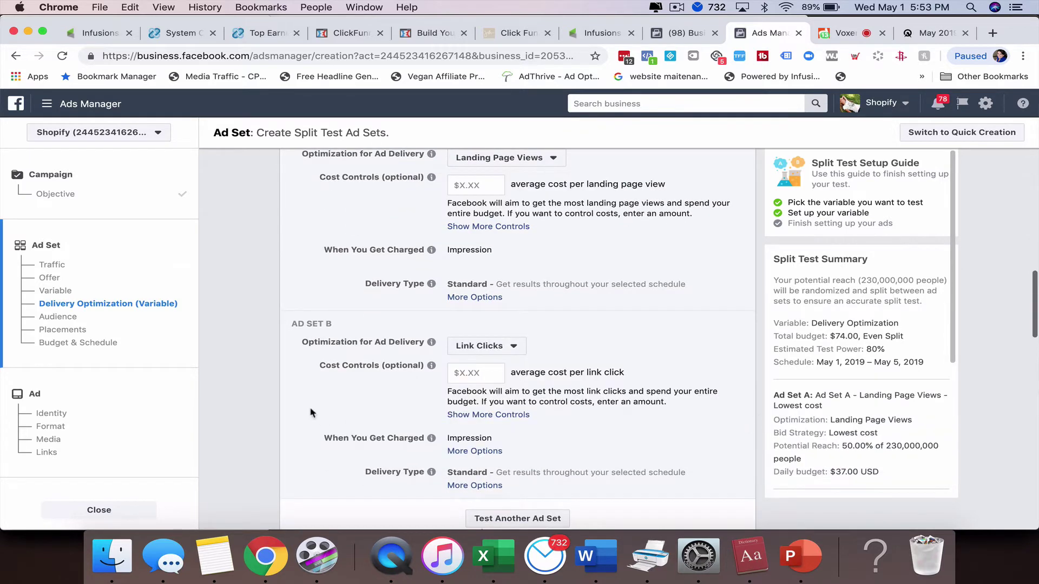
pyautogui.scroll(2, 313, 414)
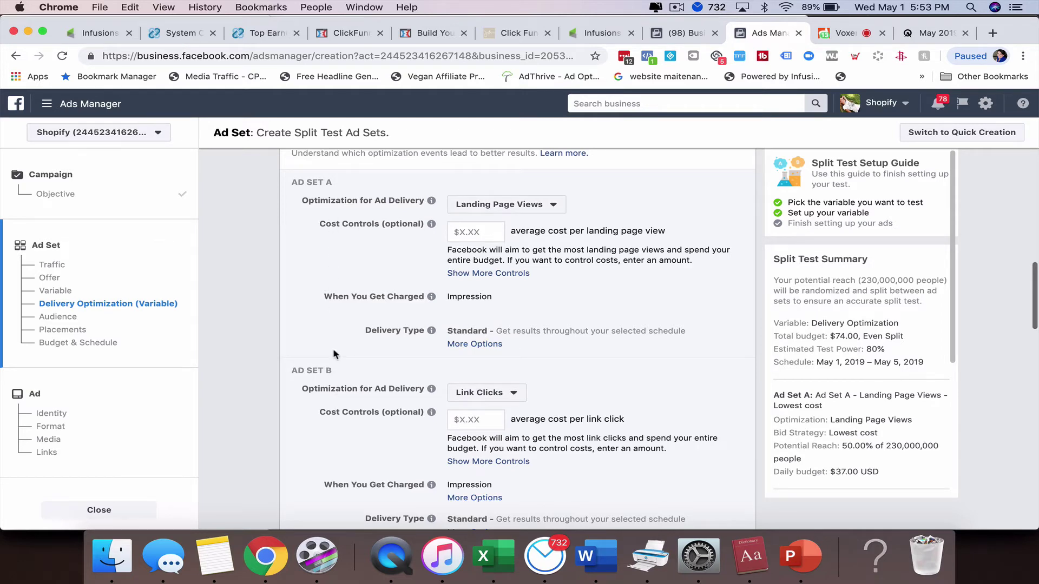
pyautogui.scroll(-5, 334, 354)
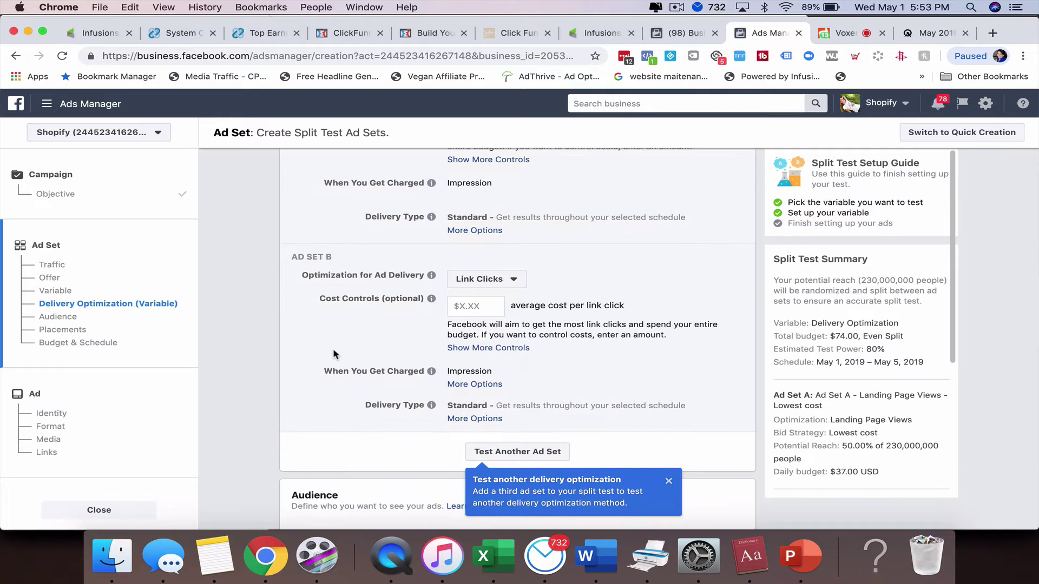
# - Add Ad Set C via Test Another Ad Set and set it to optimize for Impressions
pyautogui.click(520, 452)
pyautogui.scroll(-8, 431, 346)
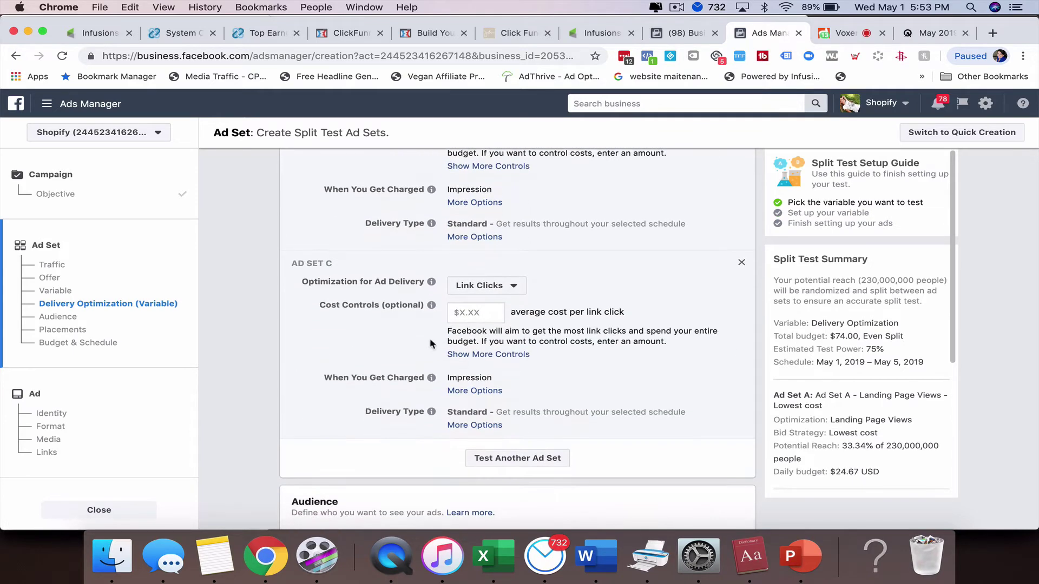
pyautogui.click(484, 285)
pyautogui.moveTo(704, 370)
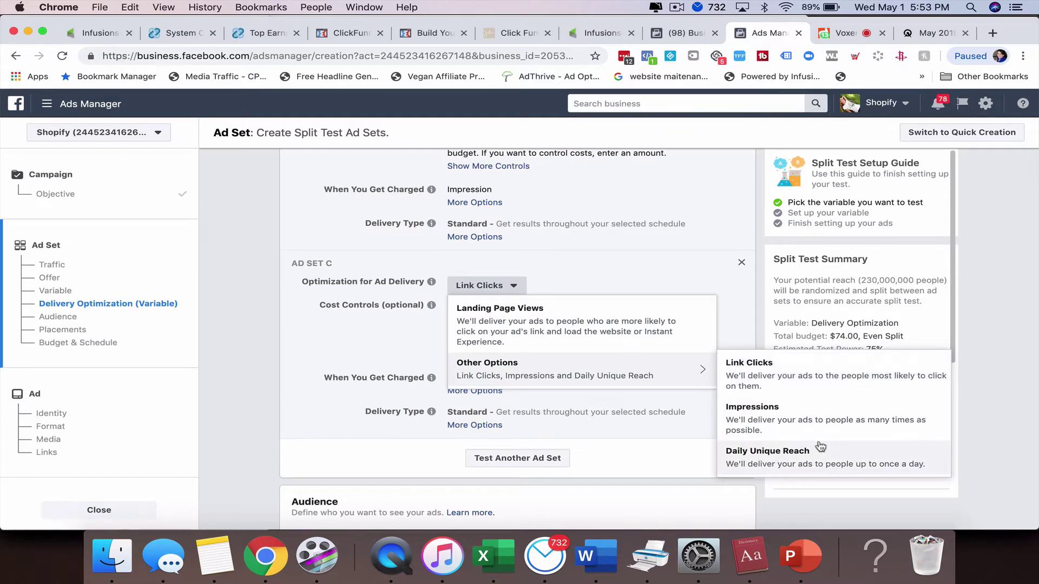
pyautogui.click(811, 428)
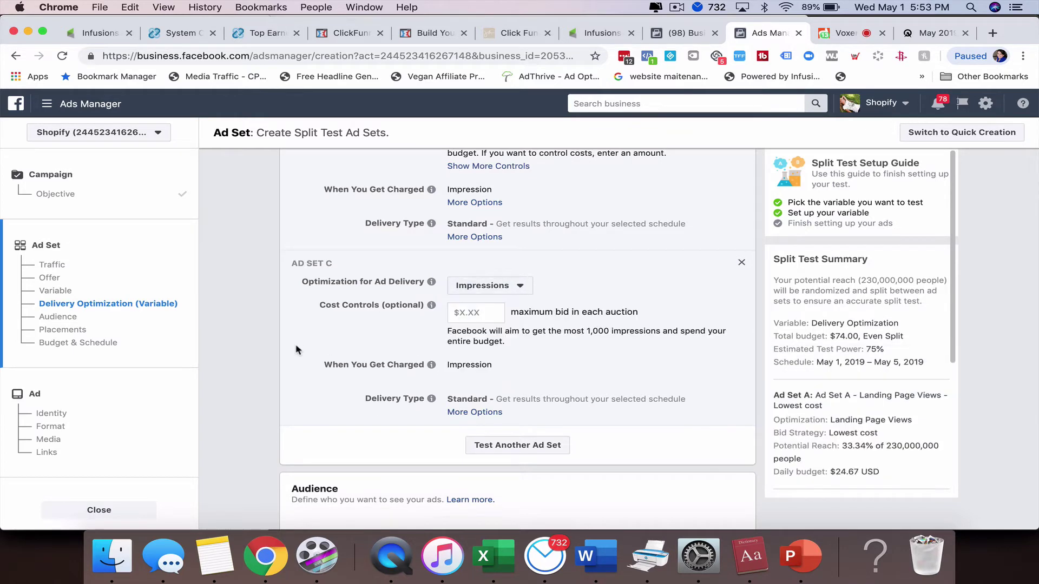
pyautogui.scroll(10, 296, 350)
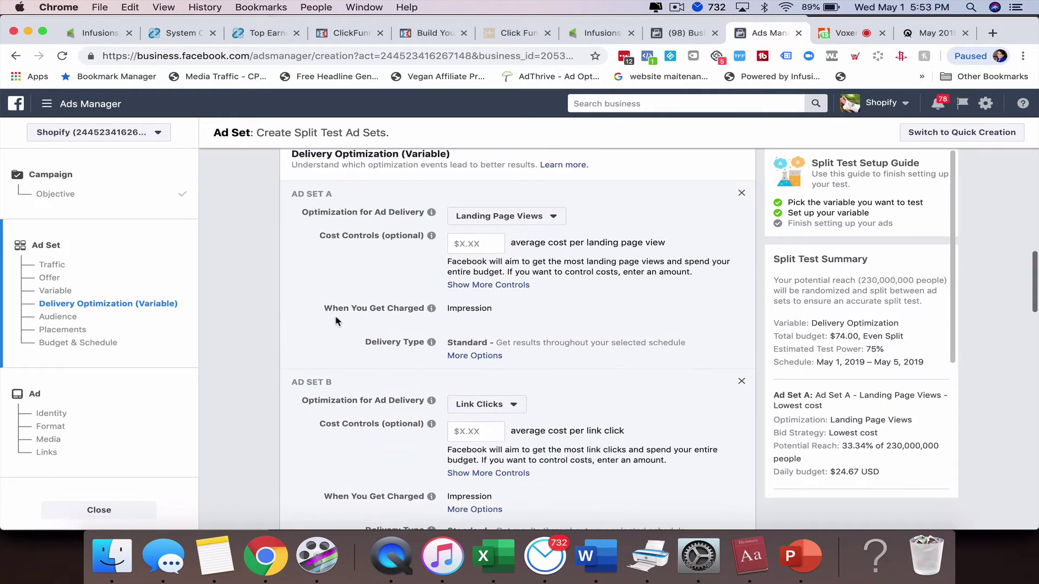
pyautogui.scroll(-5, 598, 356)
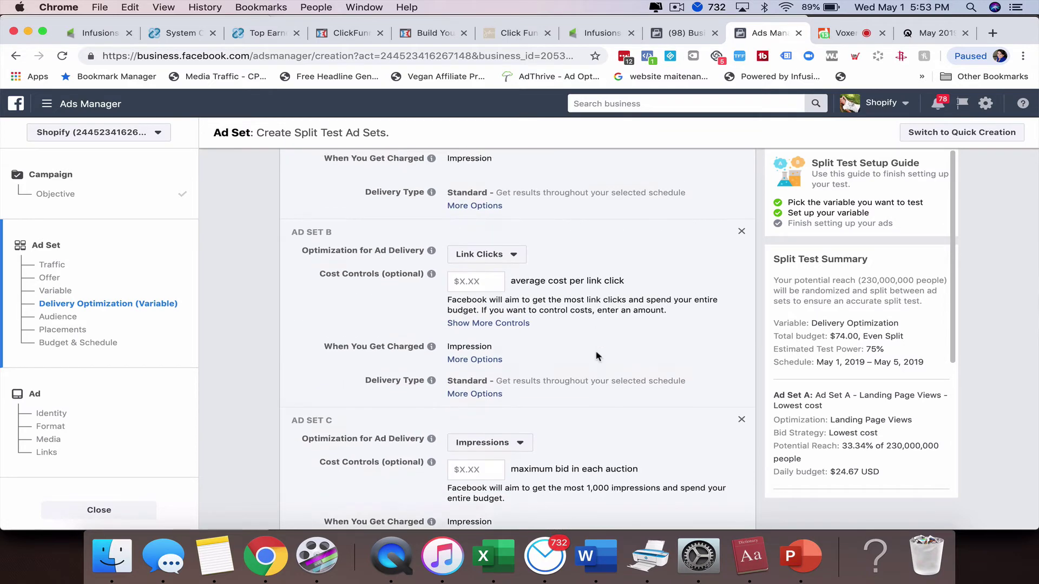
pyautogui.scroll(2, 597, 356)
pyautogui.scroll(-15, 597, 356)
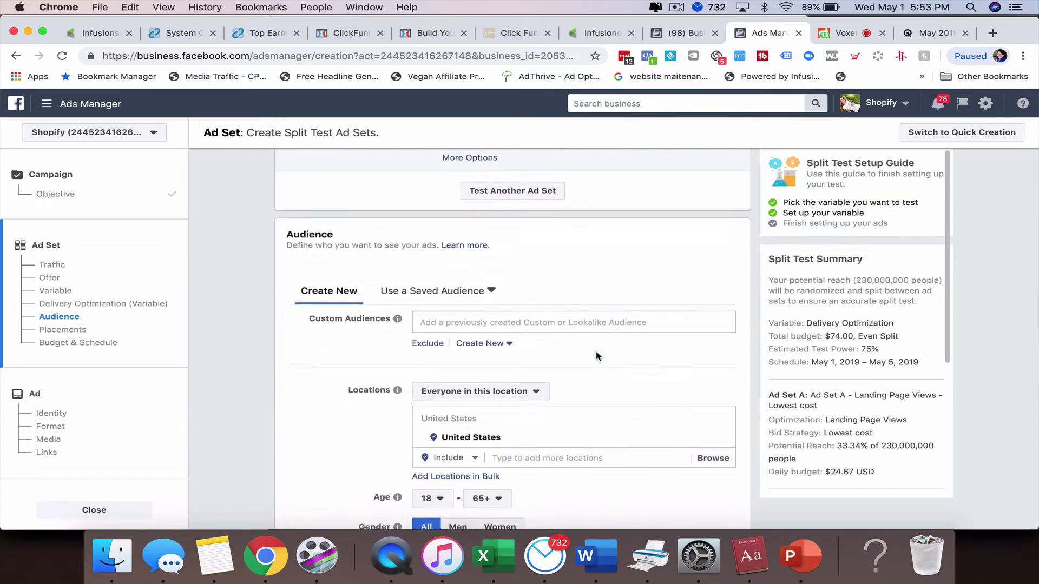
pyautogui.scroll(-3, 597, 356)
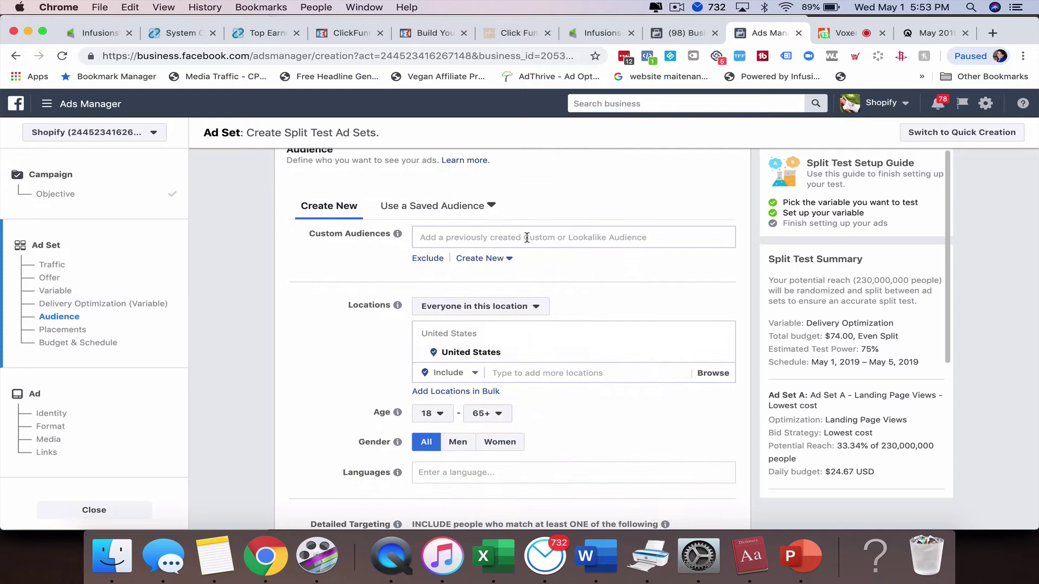
pyautogui.scroll(-3, 529, 232)
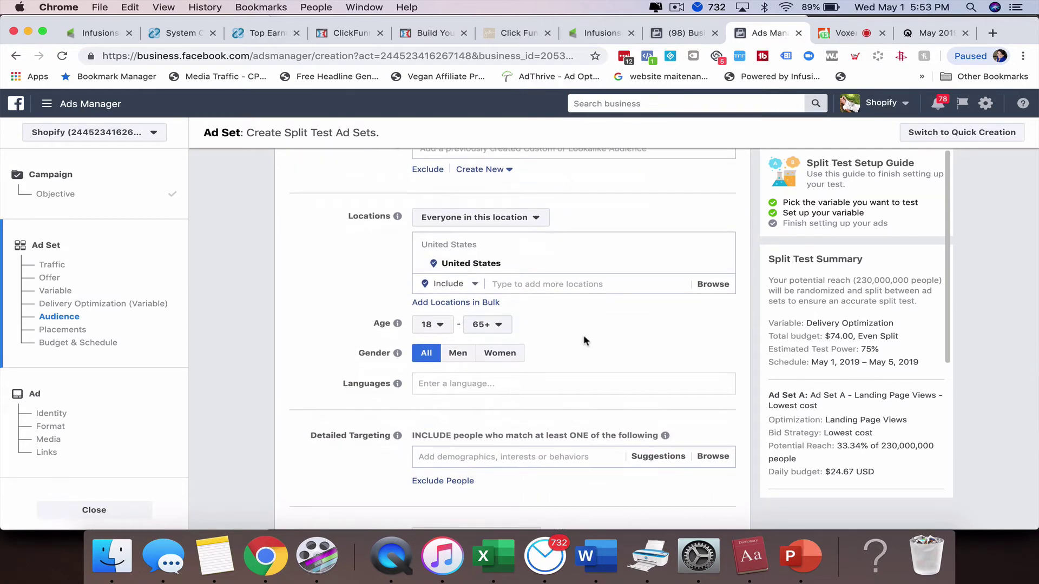
pyautogui.scroll(-5, 584, 340)
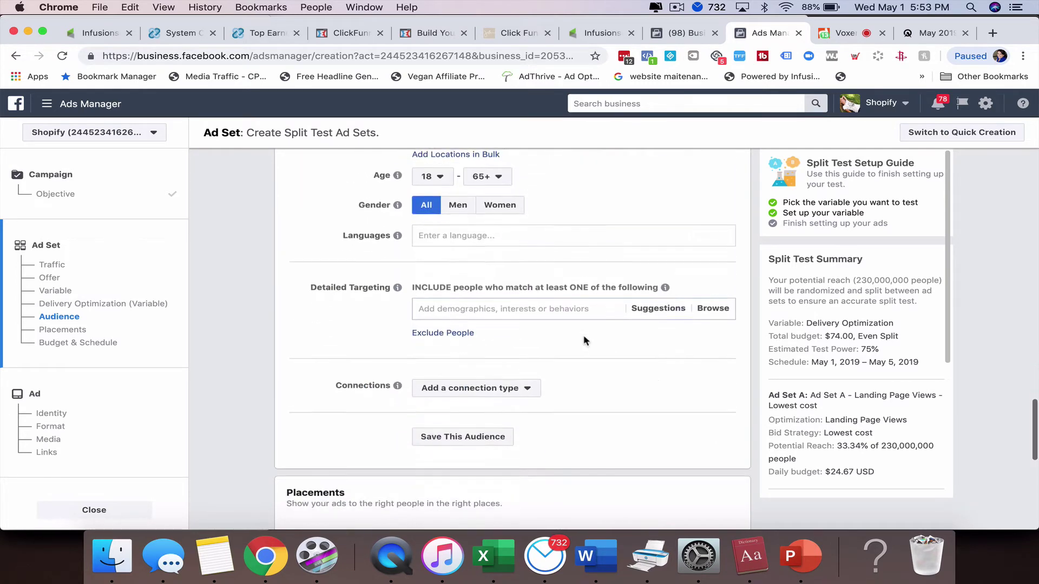
pyautogui.scroll(-10, 584, 341)
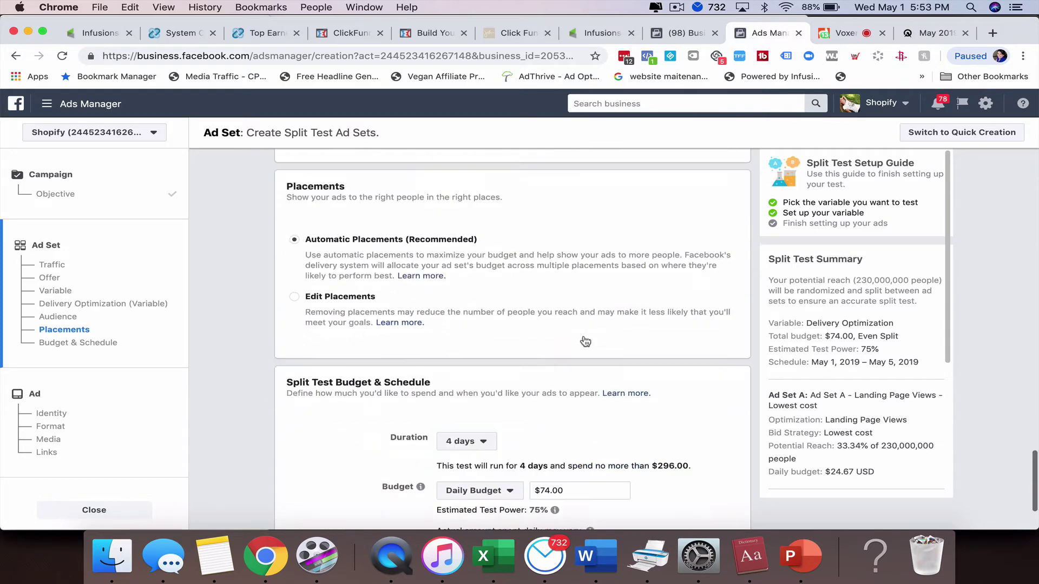
pyautogui.scroll(-3, 586, 341)
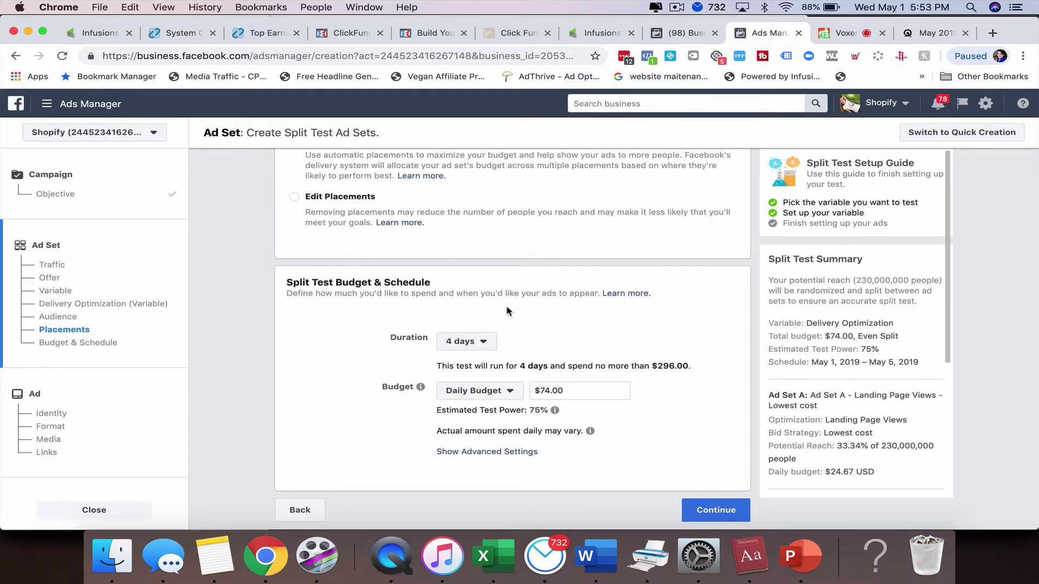
# - Keep the 4-day duration and enter a $30.00 daily budget
pyautogui.click(486, 344)
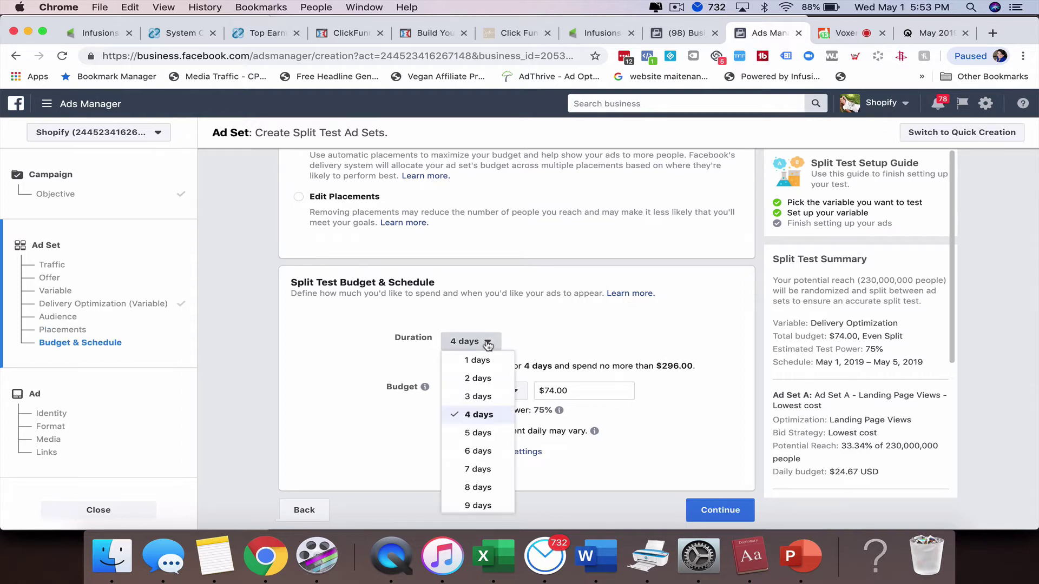
pyautogui.click(552, 329)
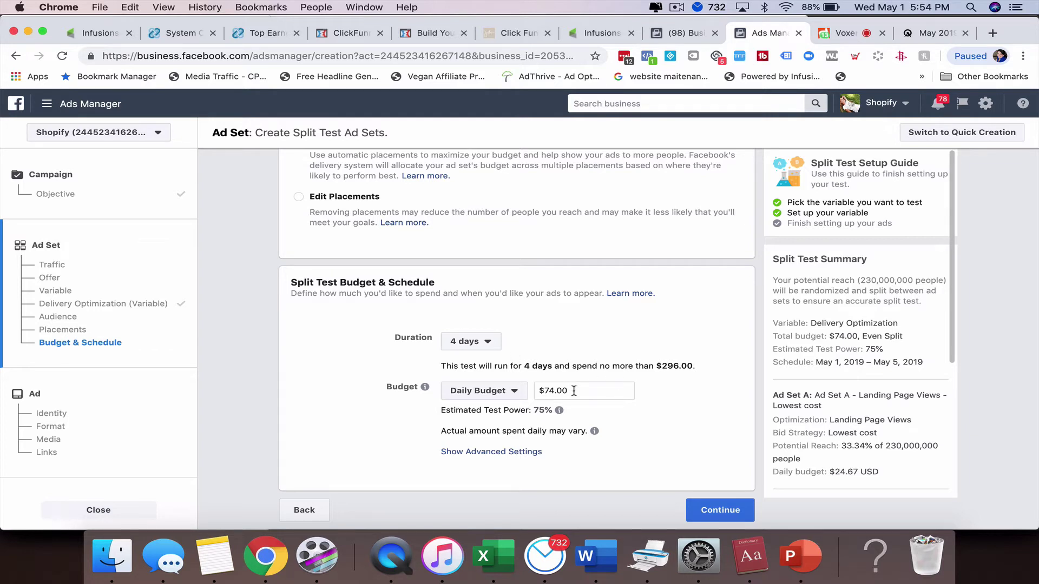
pyautogui.moveTo(574, 390); pyautogui.dragTo(504, 388)
pyautogui.write('30.0')
pyautogui.click(681, 399)
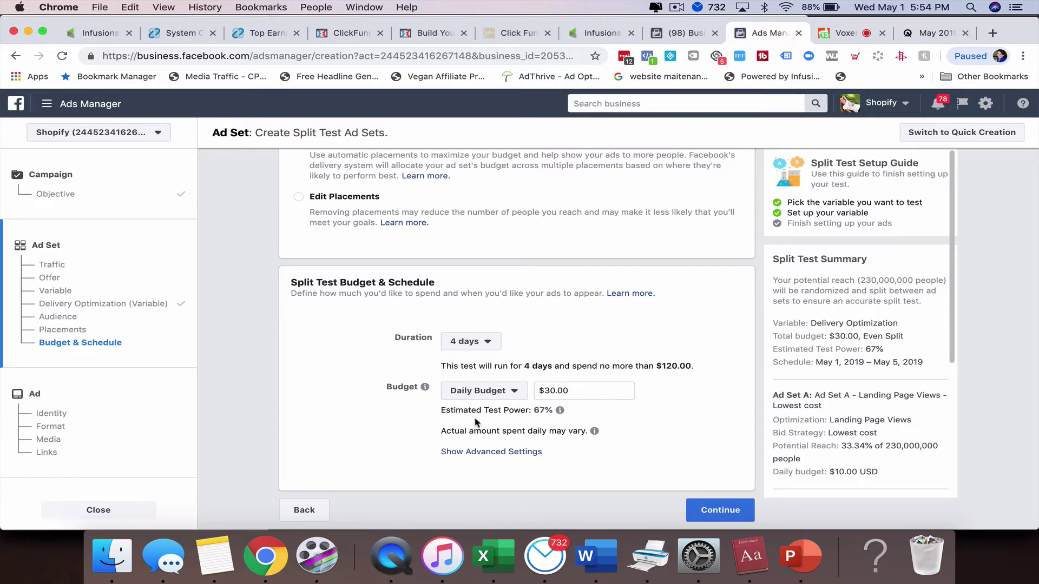
# - Raise the daily budget to $100.00, then to $200.00
pyautogui.moveTo(561, 413)
pyautogui.tripleClick(576, 393)
pyautogui.write('100')
pyautogui.click(678, 412)
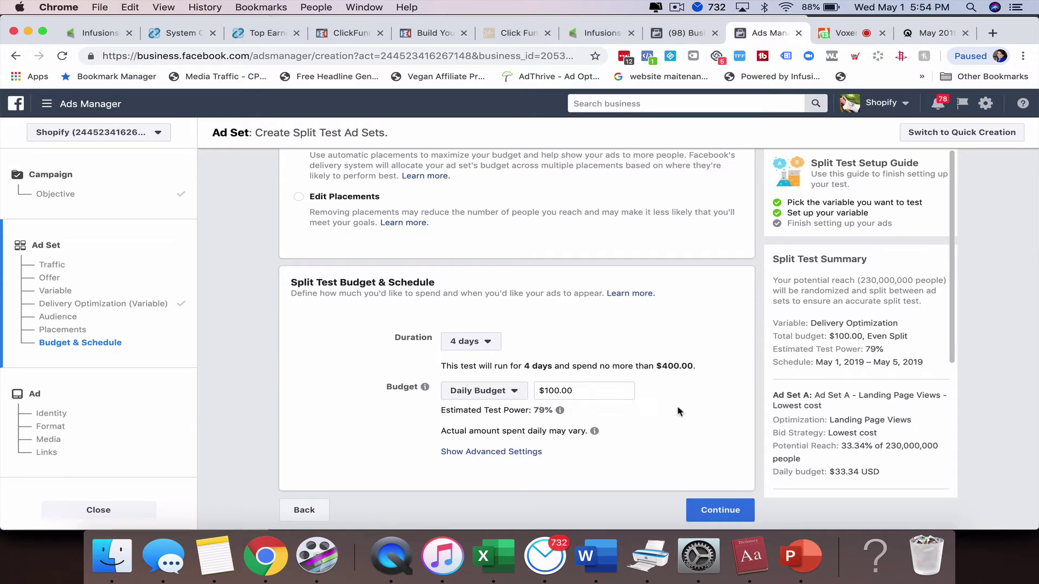
pyautogui.tripleClick(589, 391)
pyautogui.write('2')
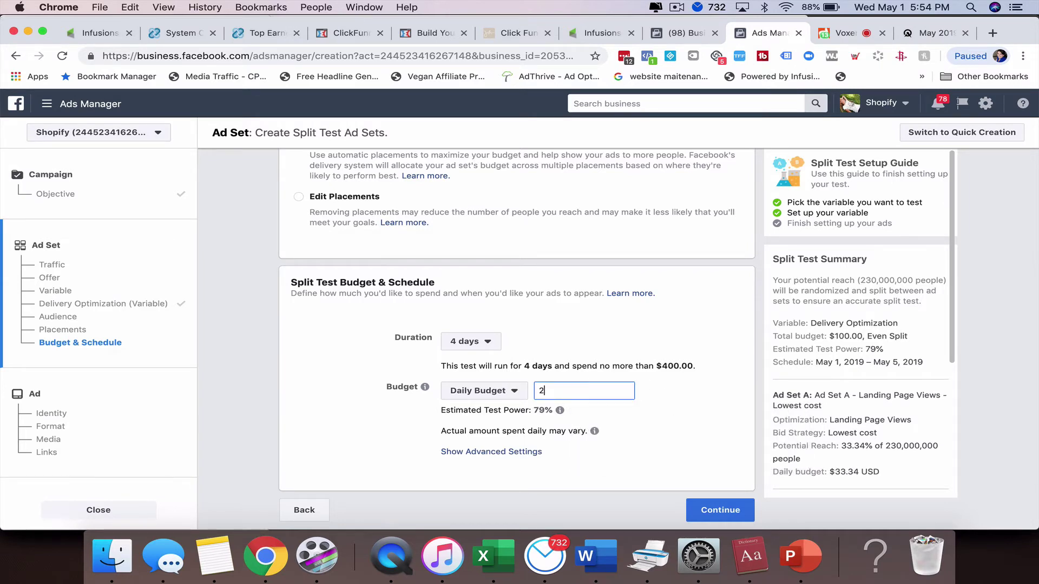
pyautogui.write('00')
pyautogui.click(687, 428)
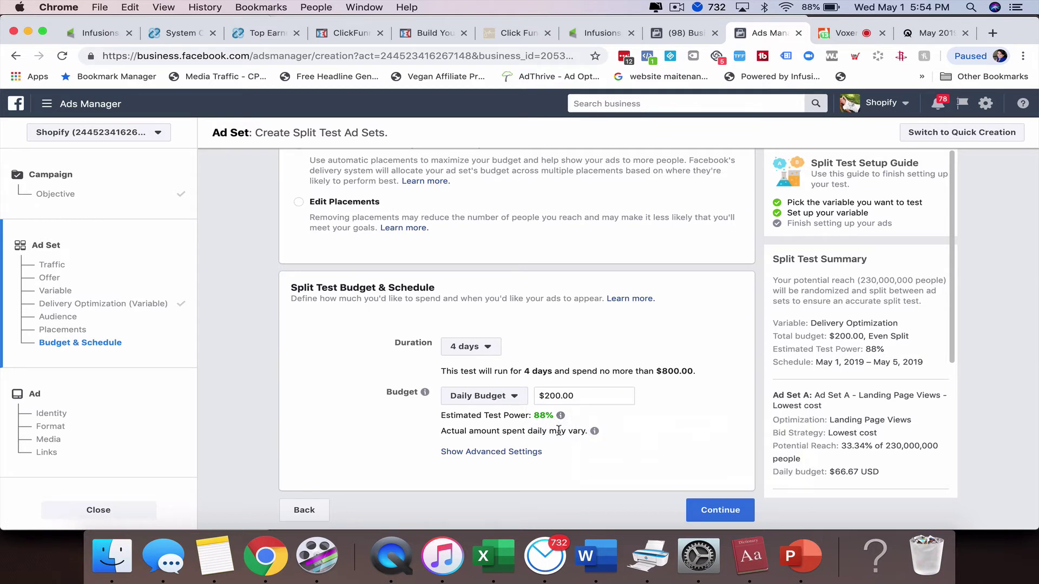
# - Remove the Ad Set C block so only Ad Sets A and B remain
pyautogui.scroll(10, 540, 300)
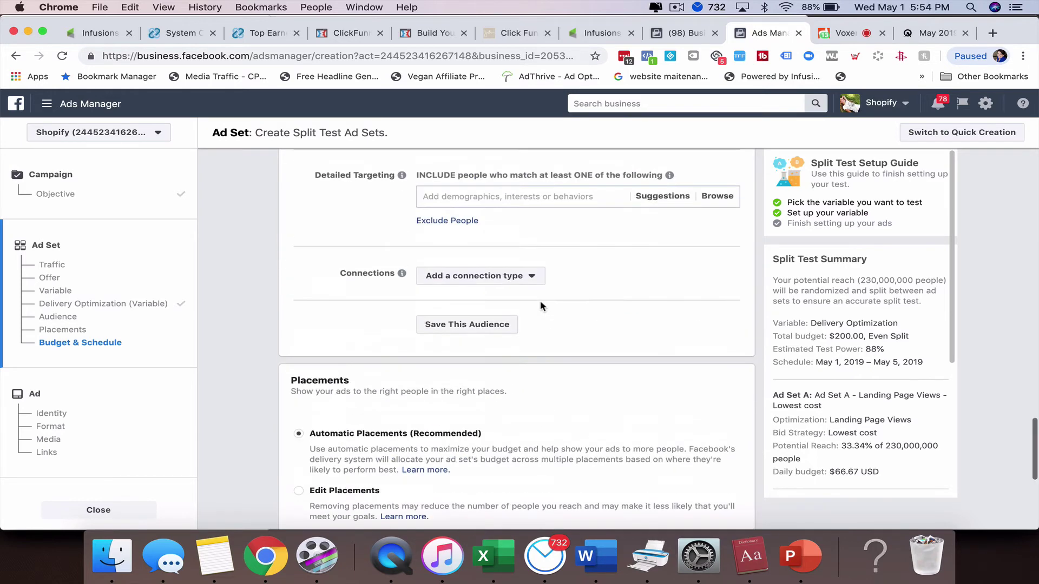
pyautogui.scroll(5, 540, 306)
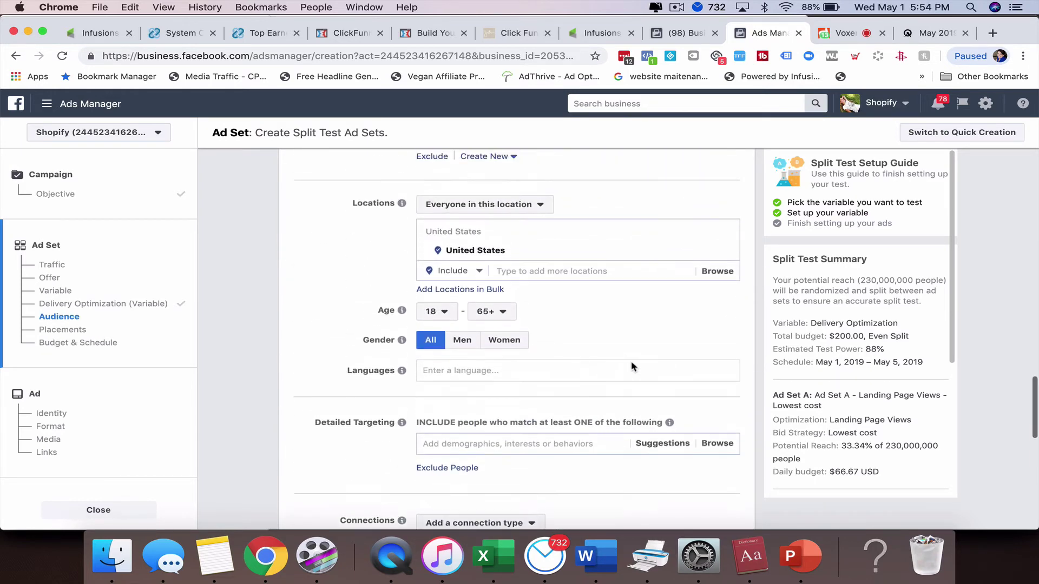
pyautogui.scroll(-8, 632, 367)
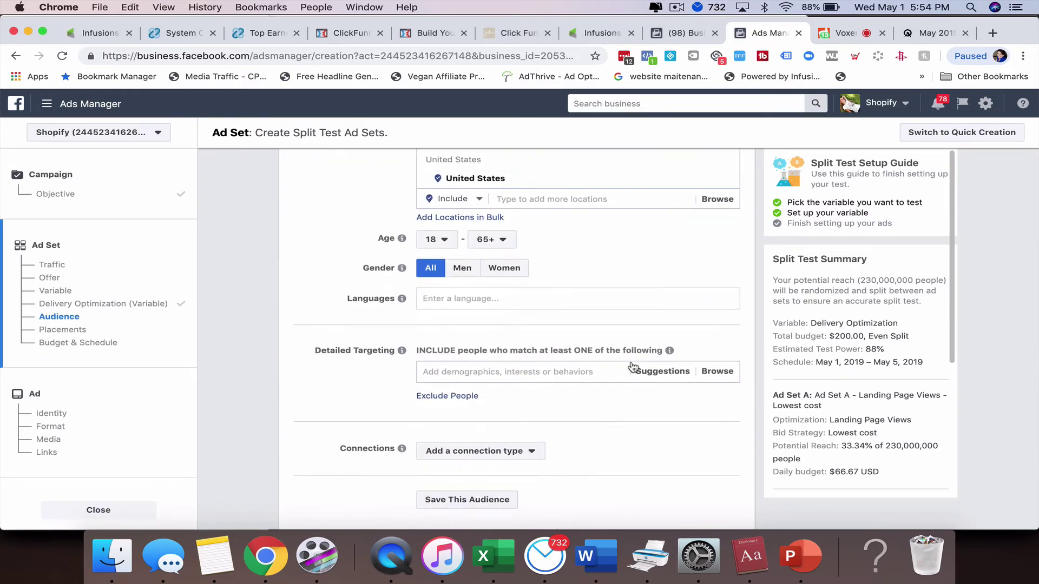
pyautogui.scroll(15, 632, 367)
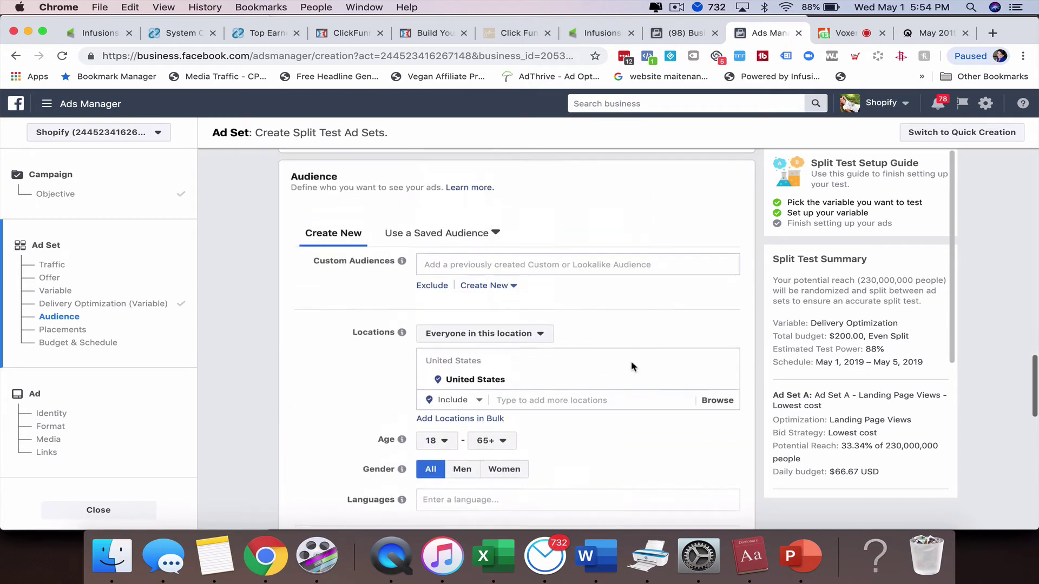
pyautogui.click(744, 262)
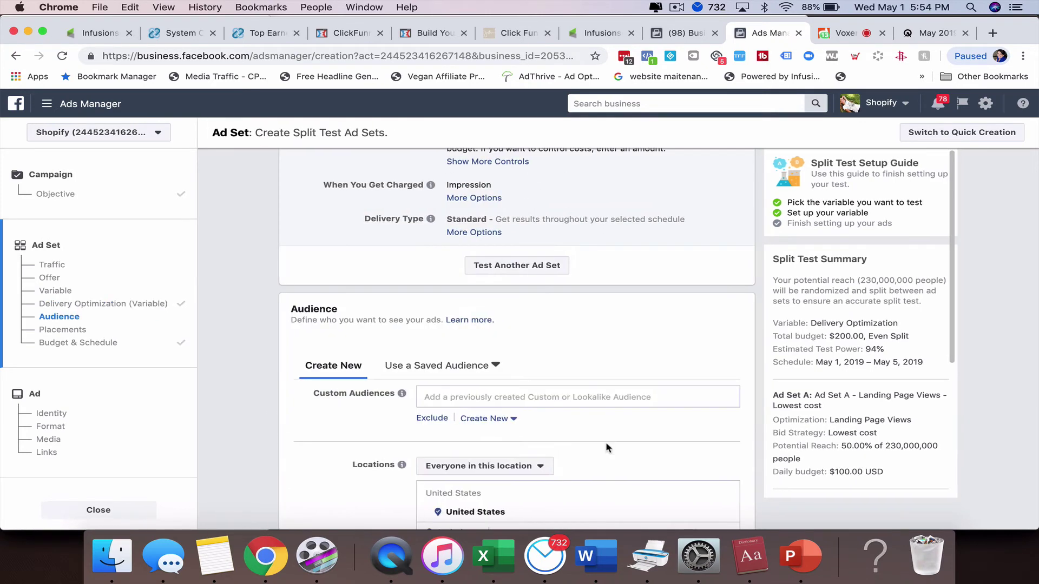
pyautogui.scroll(-15, 607, 433)
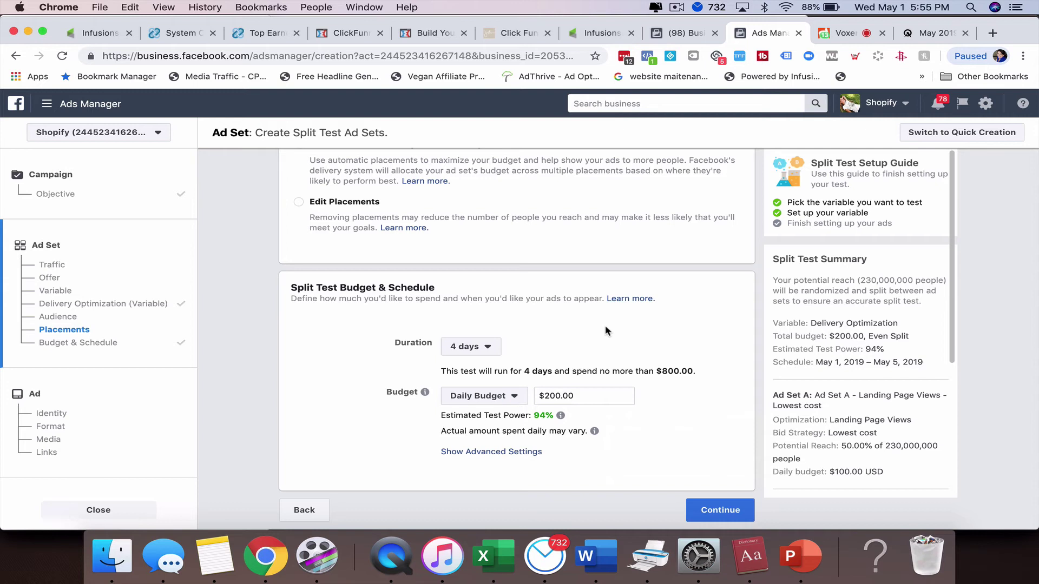
pyautogui.scroll(3, 607, 331)
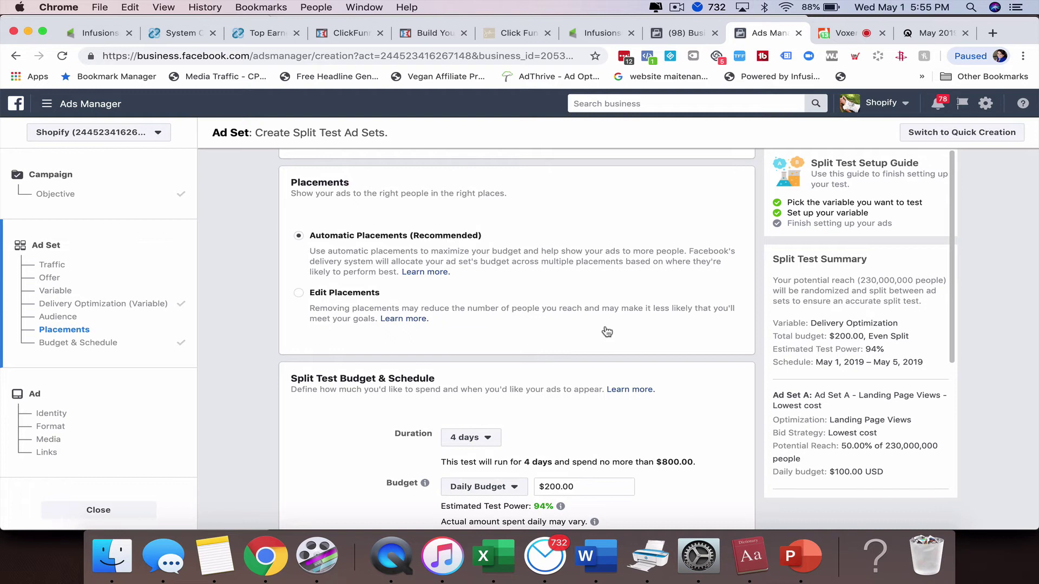
pyautogui.scroll(-1, 607, 332)
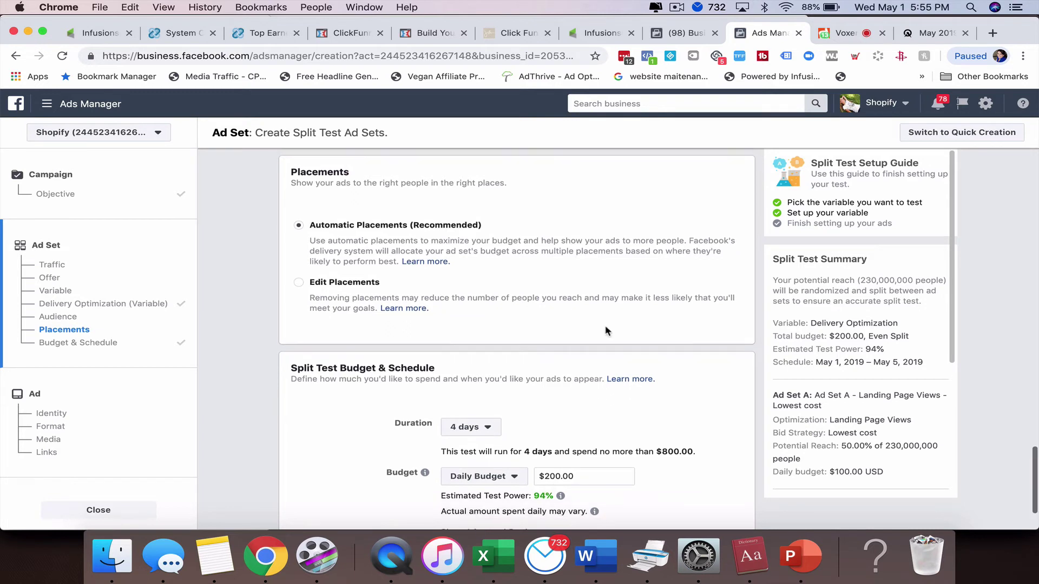
pyautogui.scroll(-1, 605, 327)
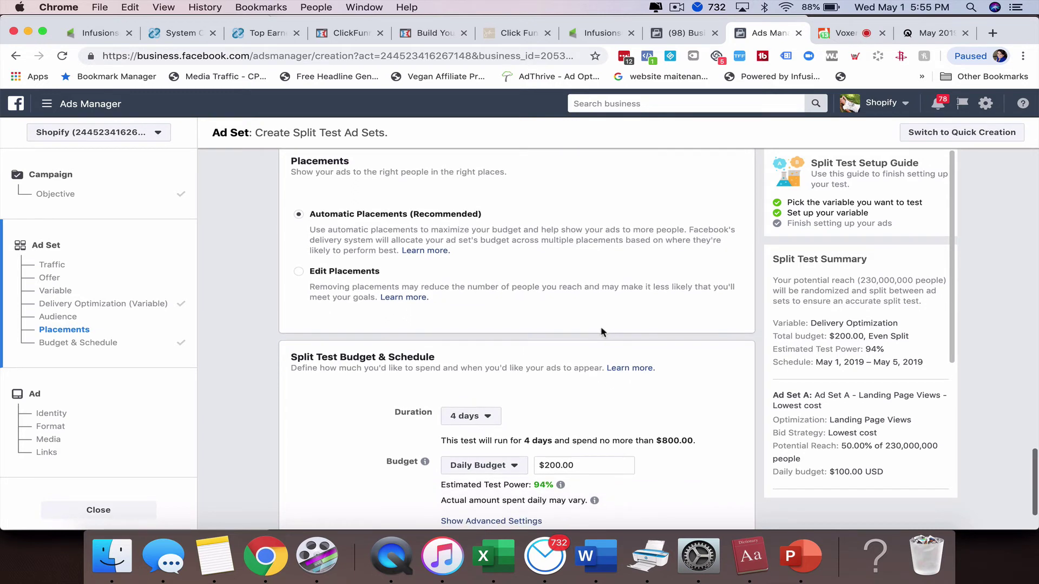
pyautogui.scroll(3, 413, 302)
pyautogui.scroll(8, 577, 301)
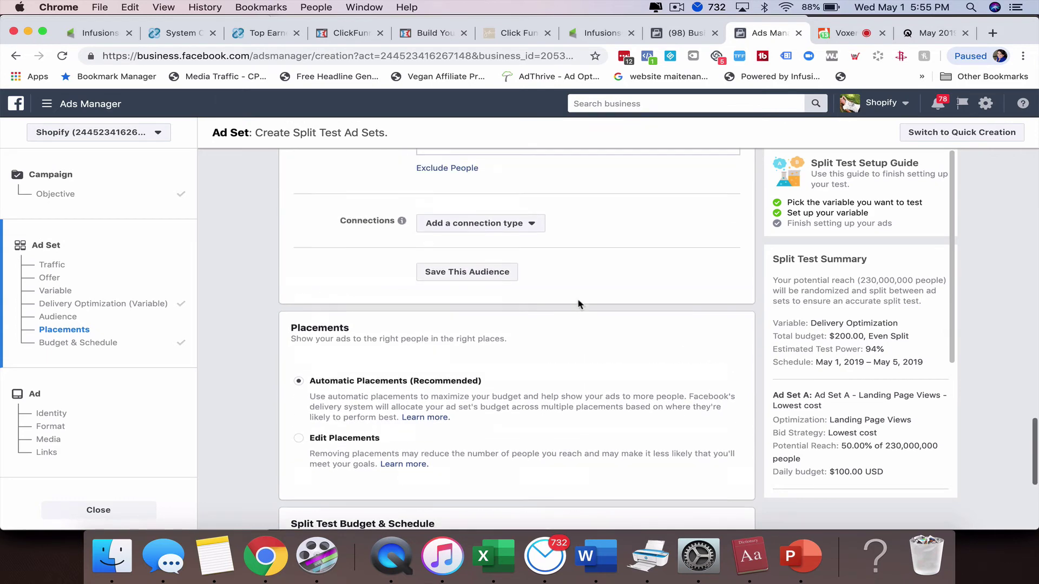
# - Set the split-test variable to Audience after briefly selecting Placement
pyautogui.scroll(10, 715, 336)
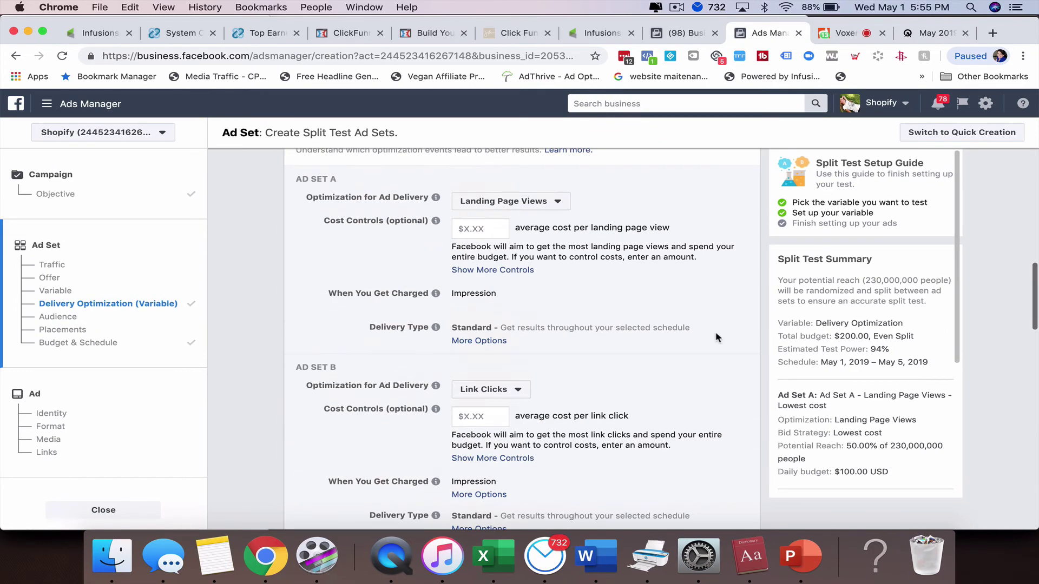
pyautogui.scroll(3, 740, 309)
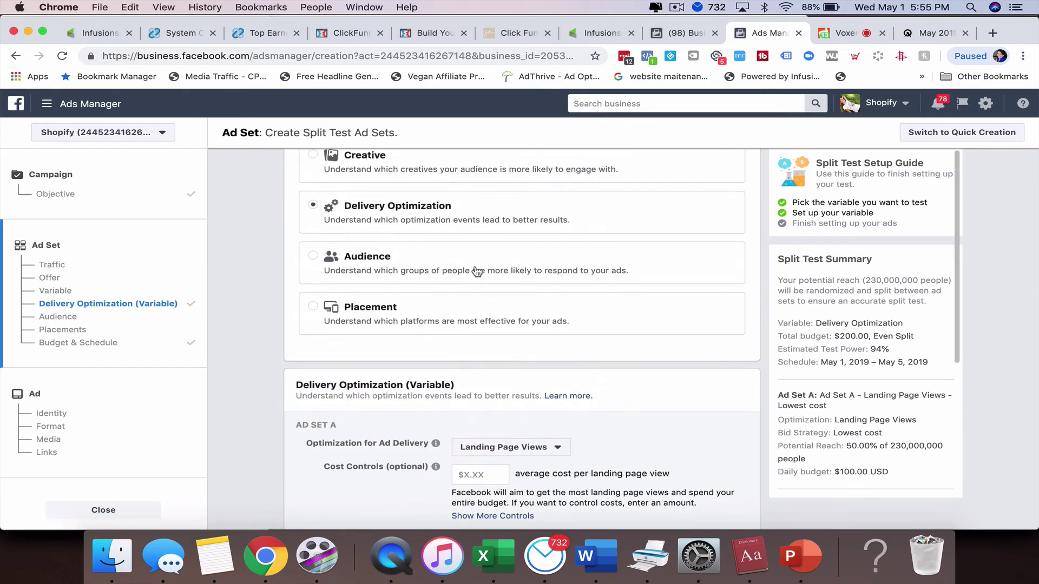
pyautogui.click(366, 311)
pyautogui.scroll(-3, 408, 314)
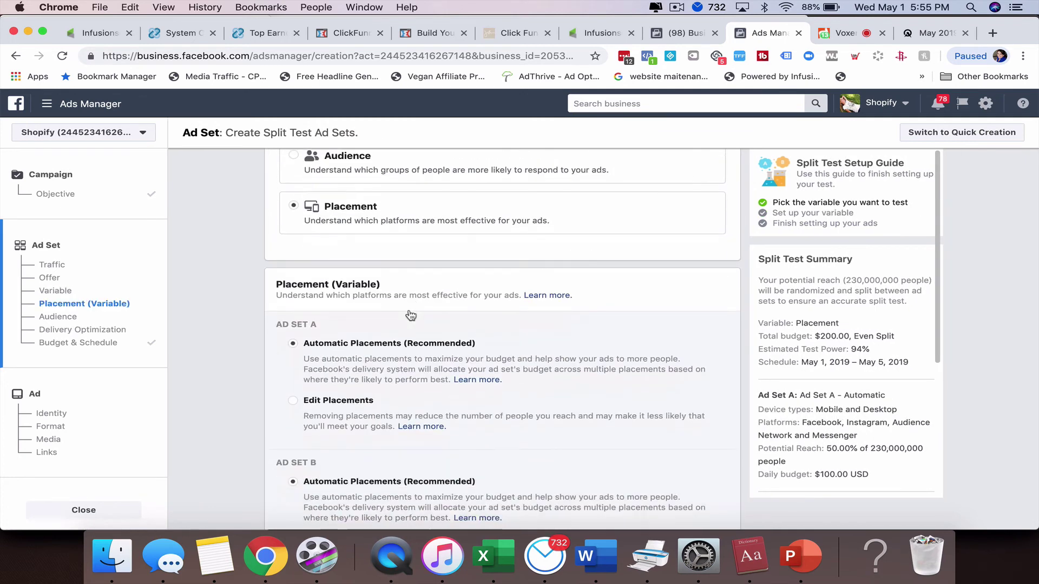
pyautogui.scroll(-2, 443, 375)
pyautogui.scroll(8, 443, 375)
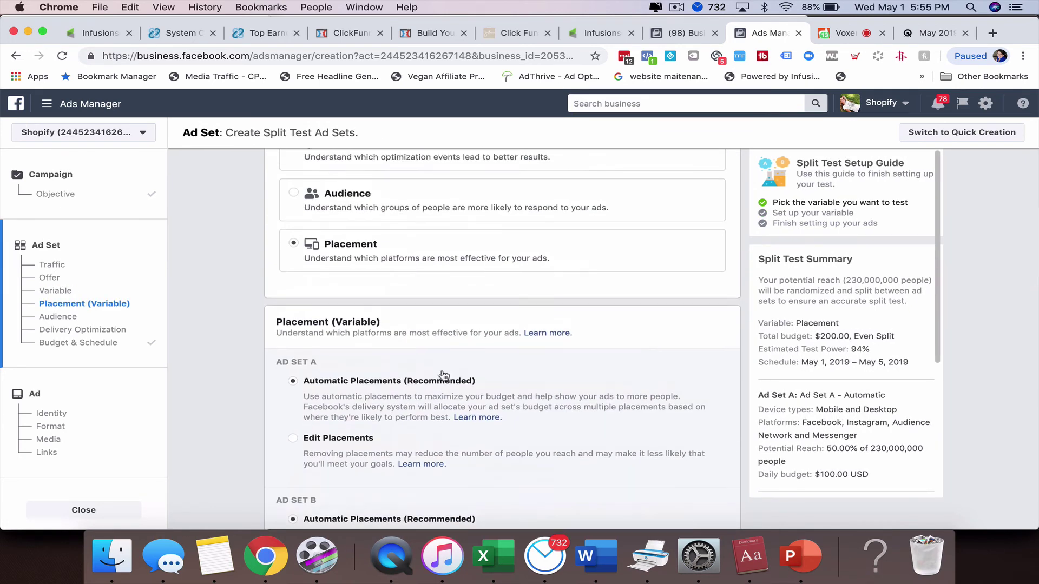
pyautogui.click(364, 405)
pyautogui.scroll(-8, 463, 408)
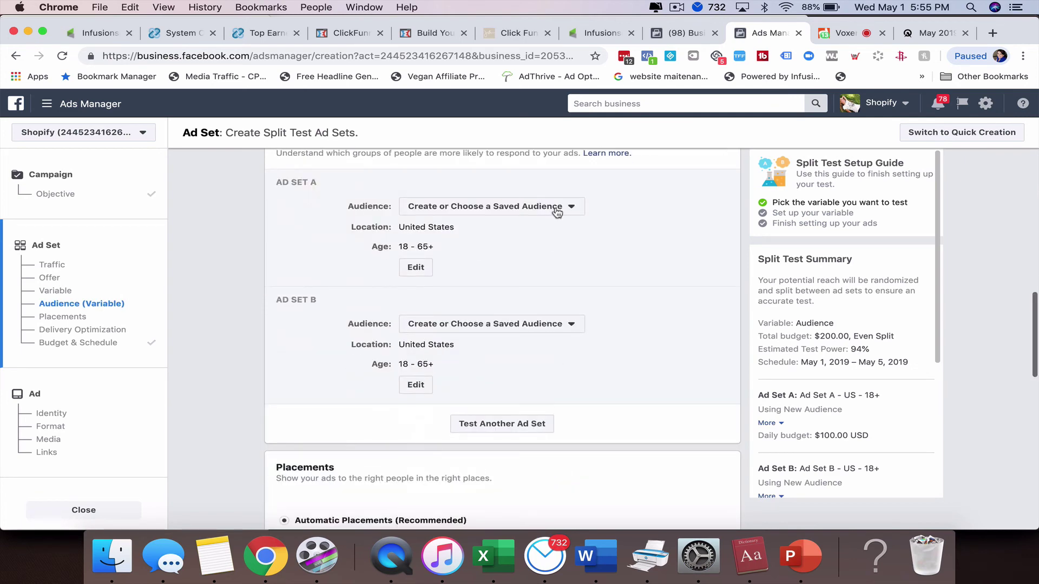
# - Give Ad Set A the LAL 1% lookalike saved audience
pyautogui.click(557, 211)
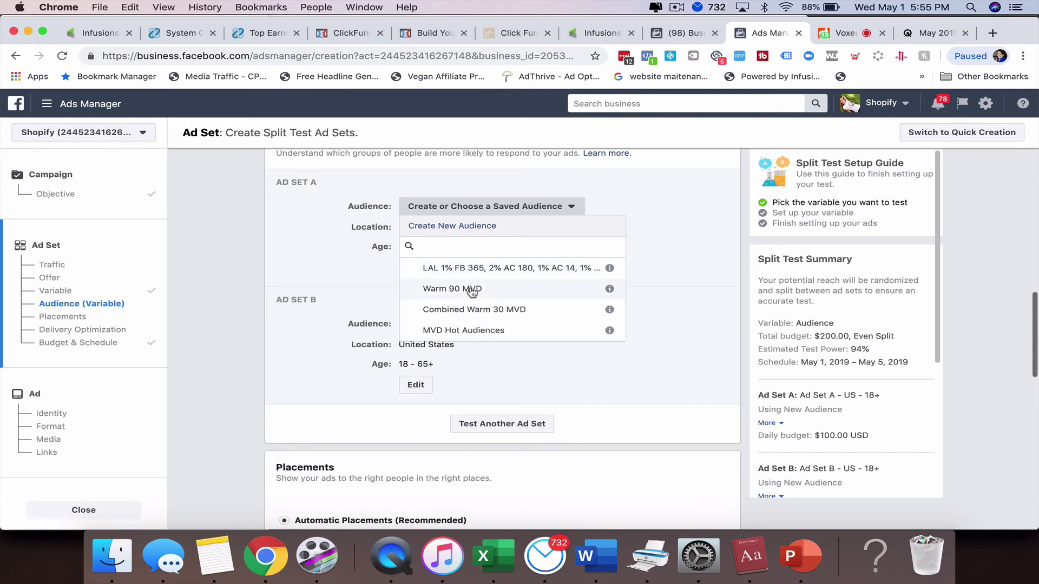
pyautogui.click(478, 268)
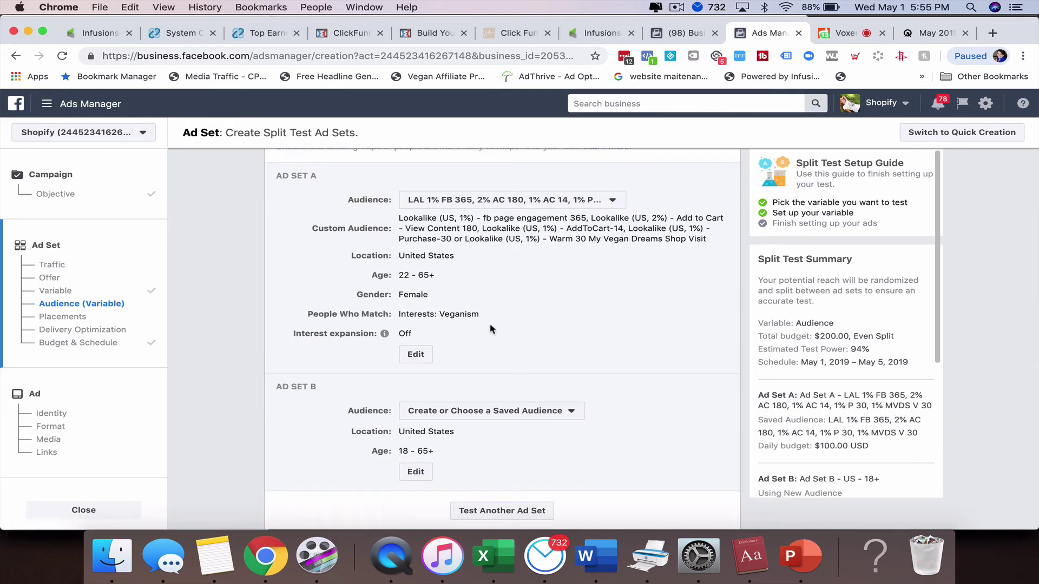
pyautogui.scroll(-5, 491, 329)
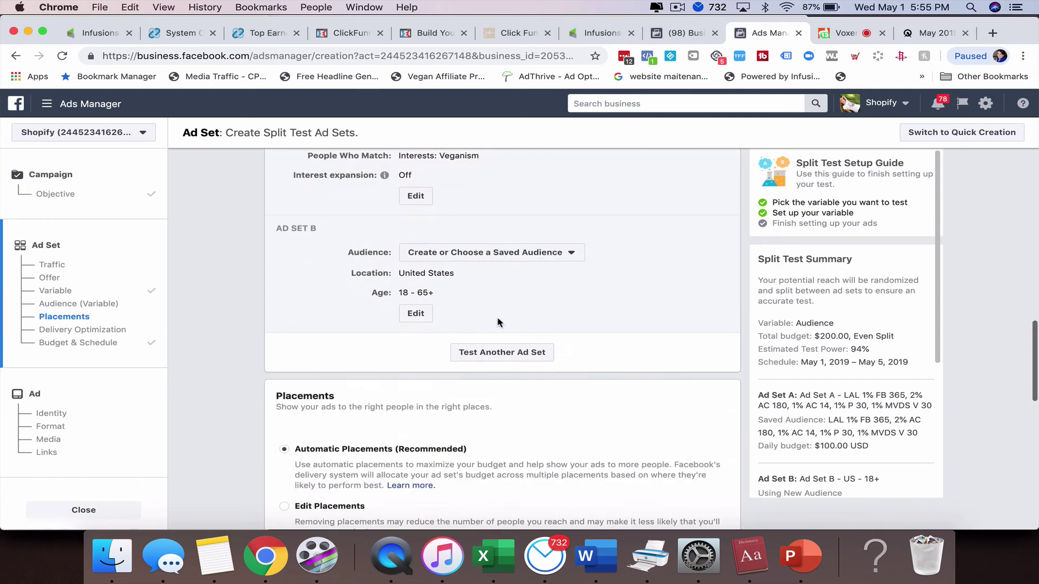
# - Give Ad Set B the Warm 90 MVD saved audience
pyautogui.click(562, 253)
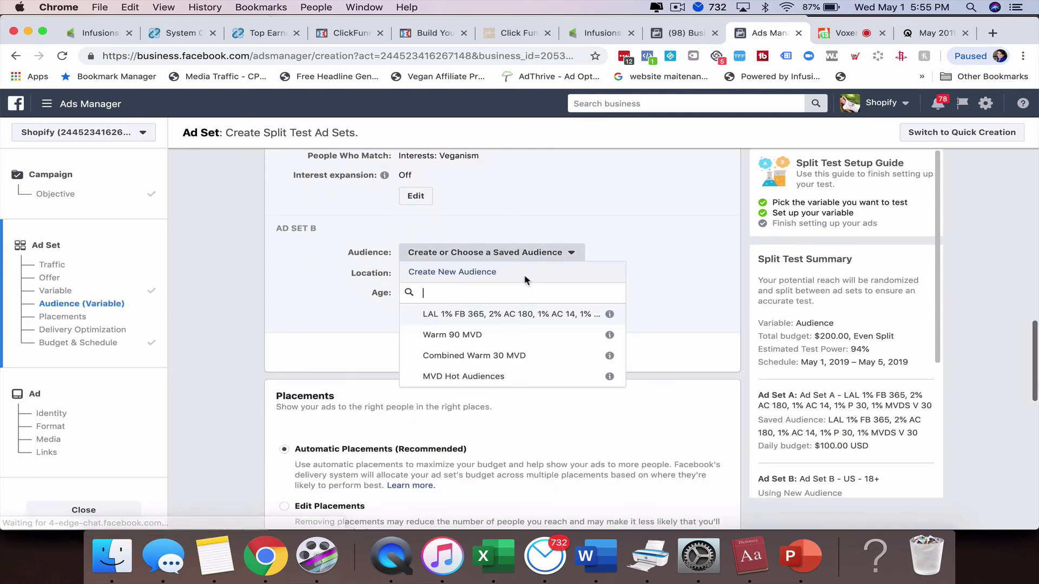
pyautogui.click(488, 337)
pyautogui.scroll(4, 344, 336)
pyautogui.scroll(-4, 346, 337)
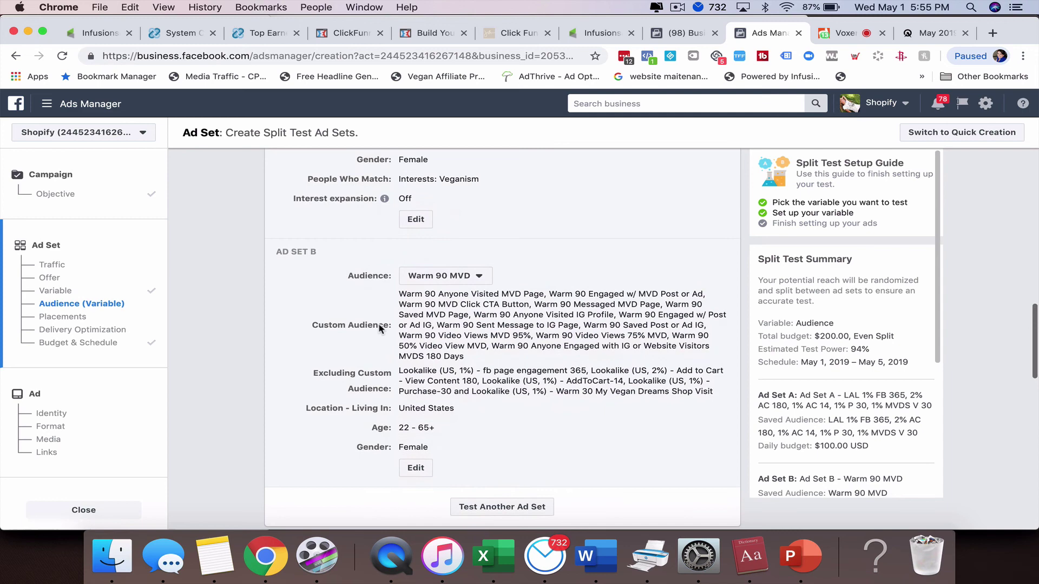
pyautogui.scroll(4, 556, 407)
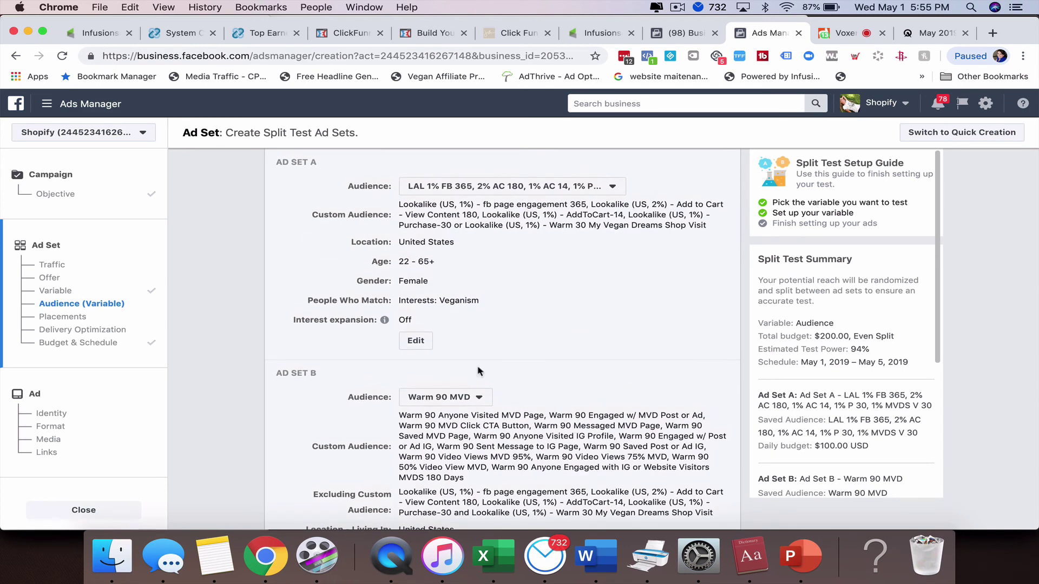
# - Set the split test duration to 2 days, ending May 3, 2019 with a $400.00 total
pyautogui.scroll(-15, 478, 371)
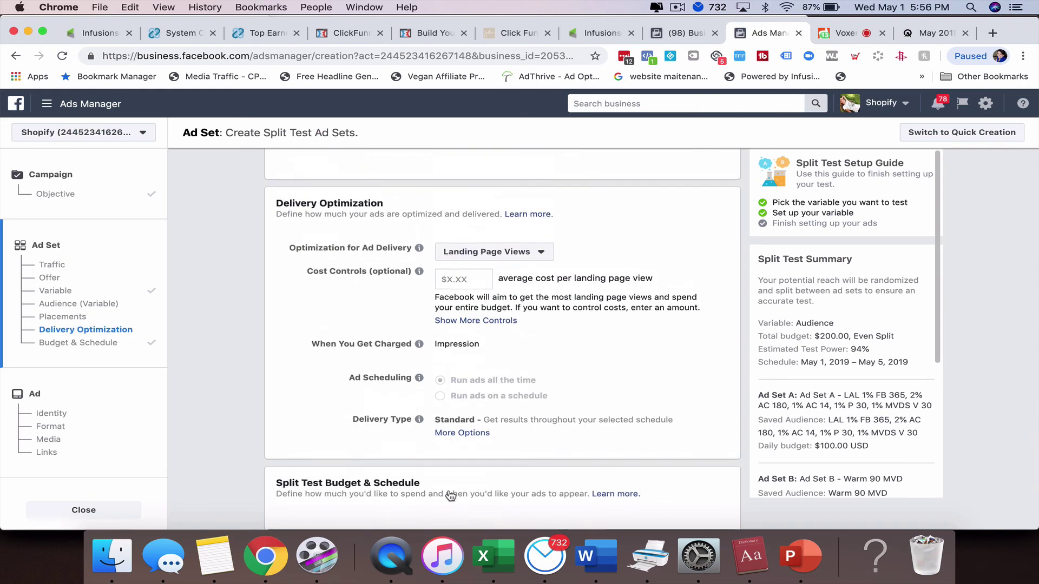
pyautogui.scroll(-4, 450, 495)
pyautogui.click(474, 350)
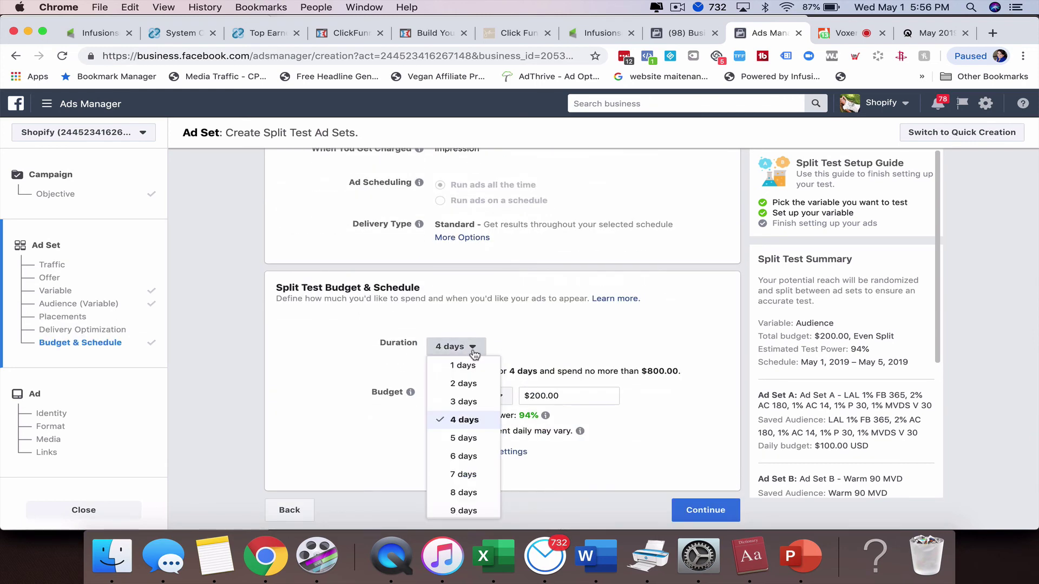
pyautogui.click(464, 383)
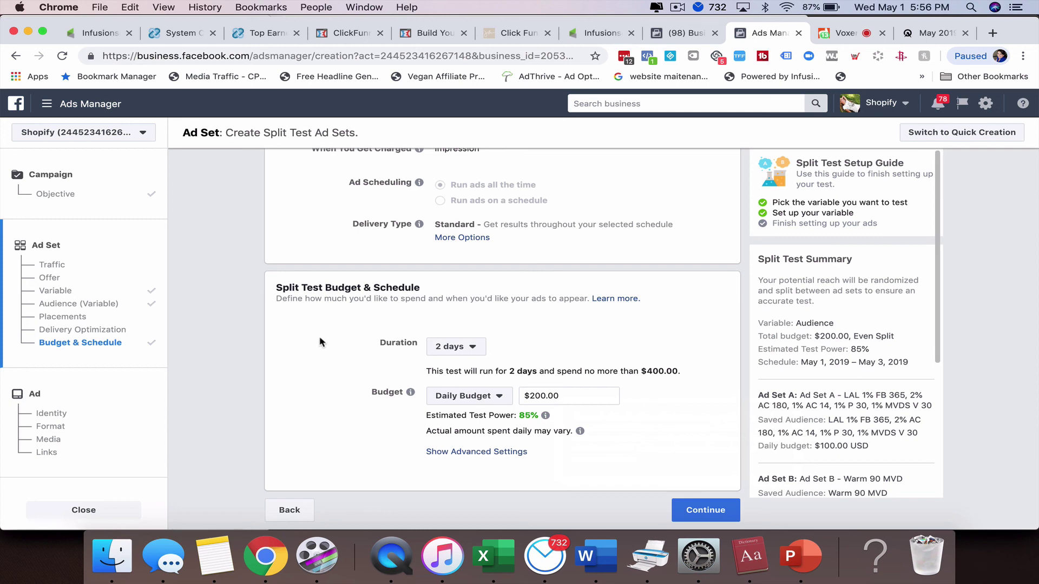
pyautogui.scroll(15, 319, 341)
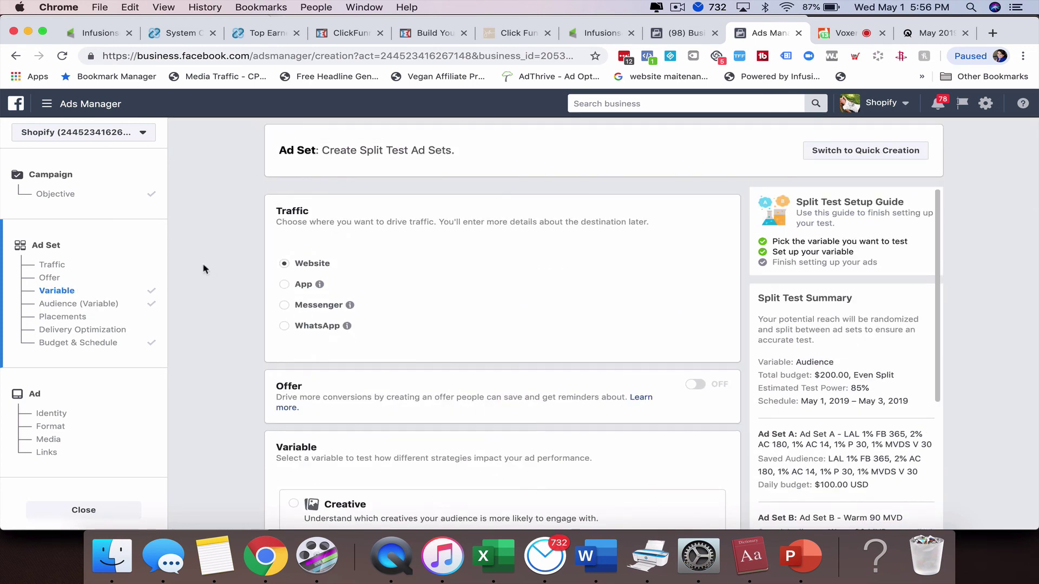